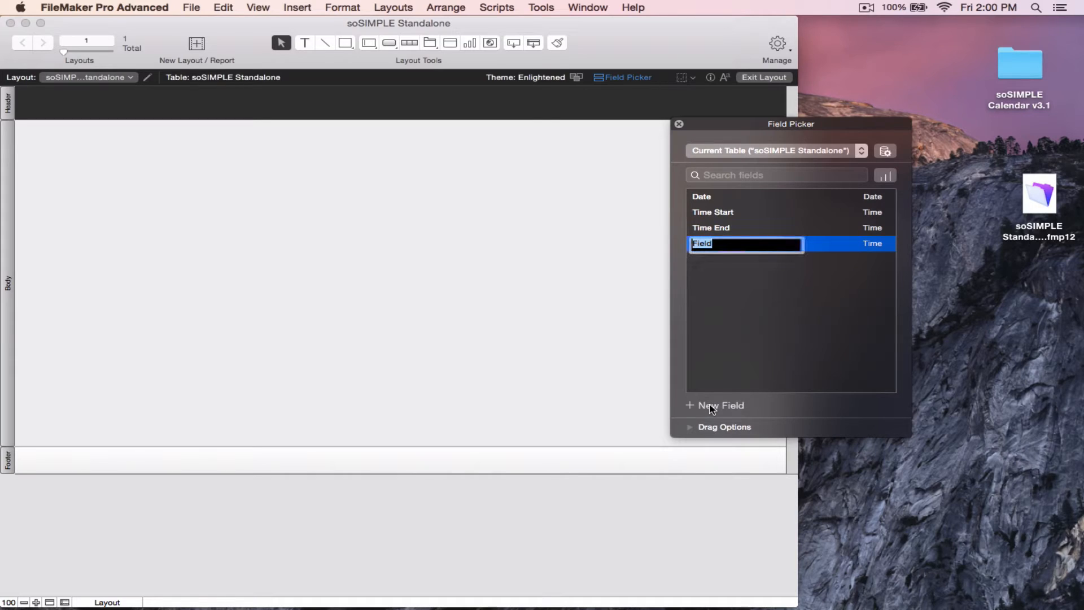
Name the new field Description and change its type to Text
type("Description")
left_click(871, 244)
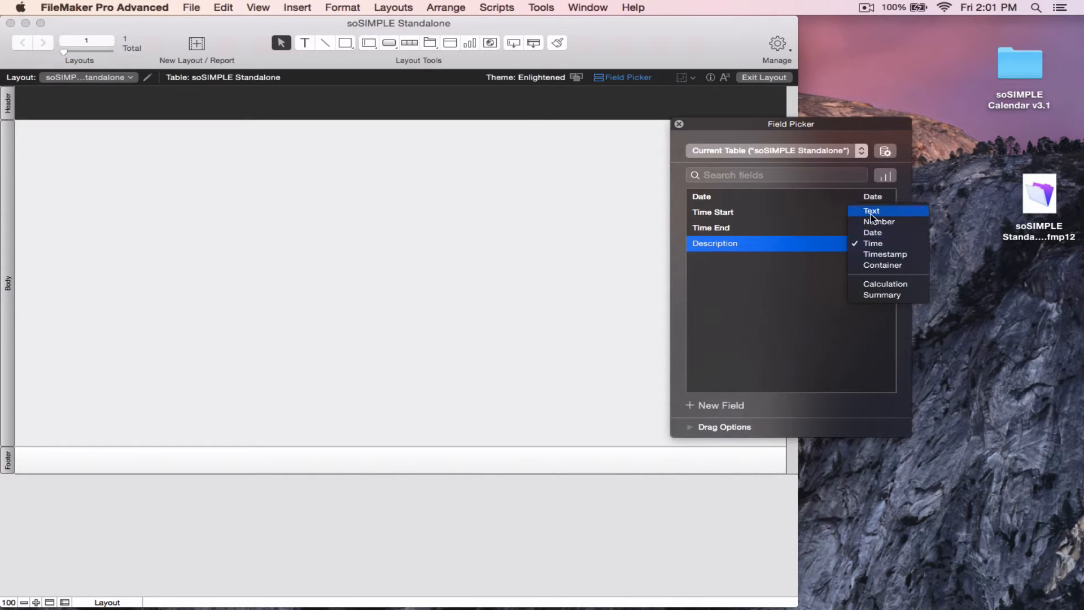
left_click(870, 213)
Add a new field named ID with the Number type
left_click(725, 406)
type("ID")
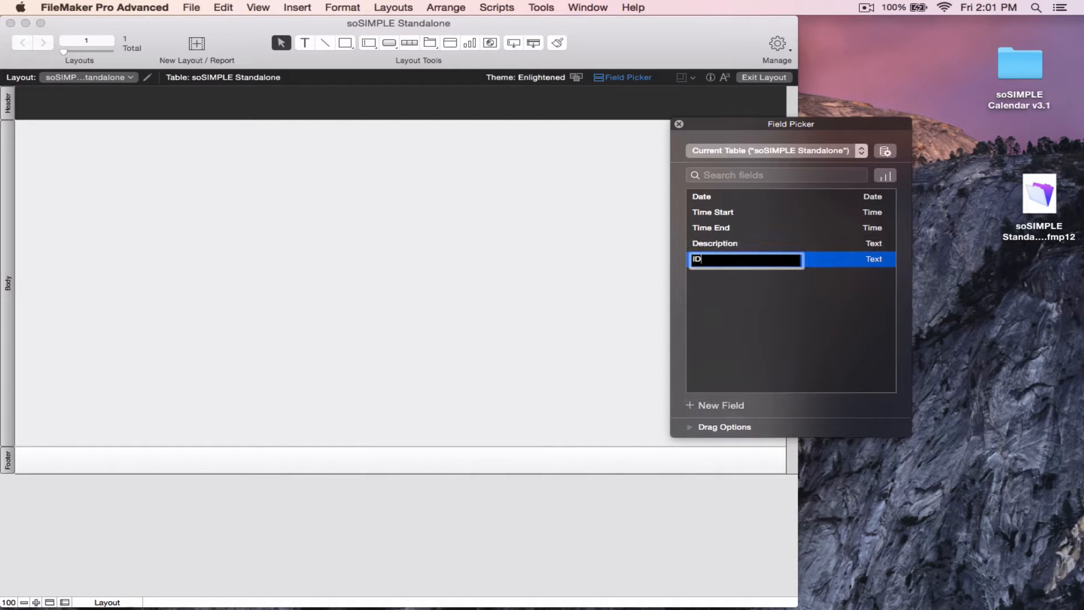
left_click(873, 260)
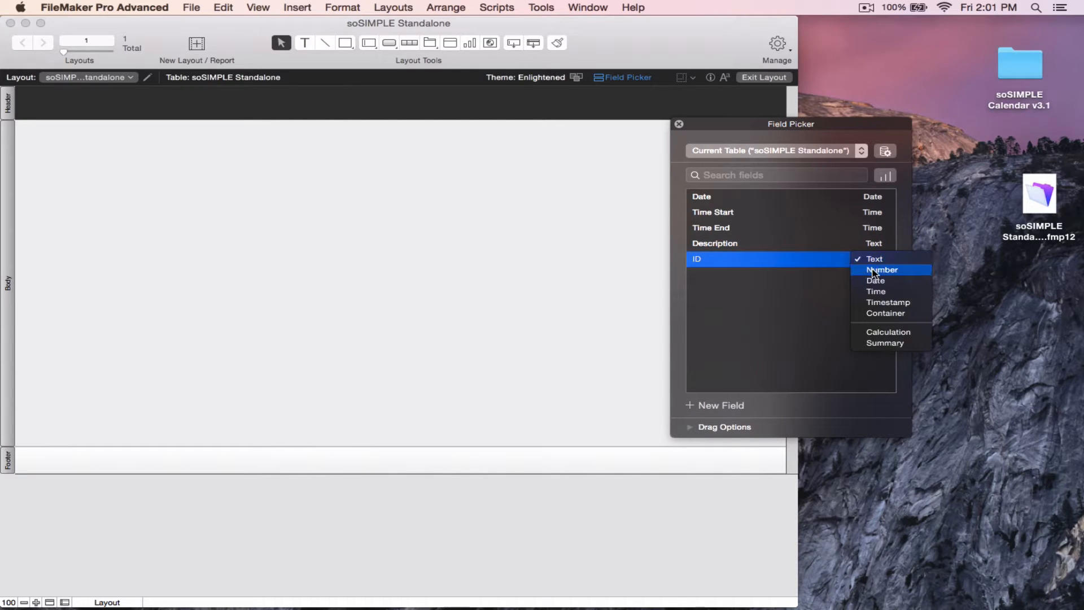
left_click(870, 270)
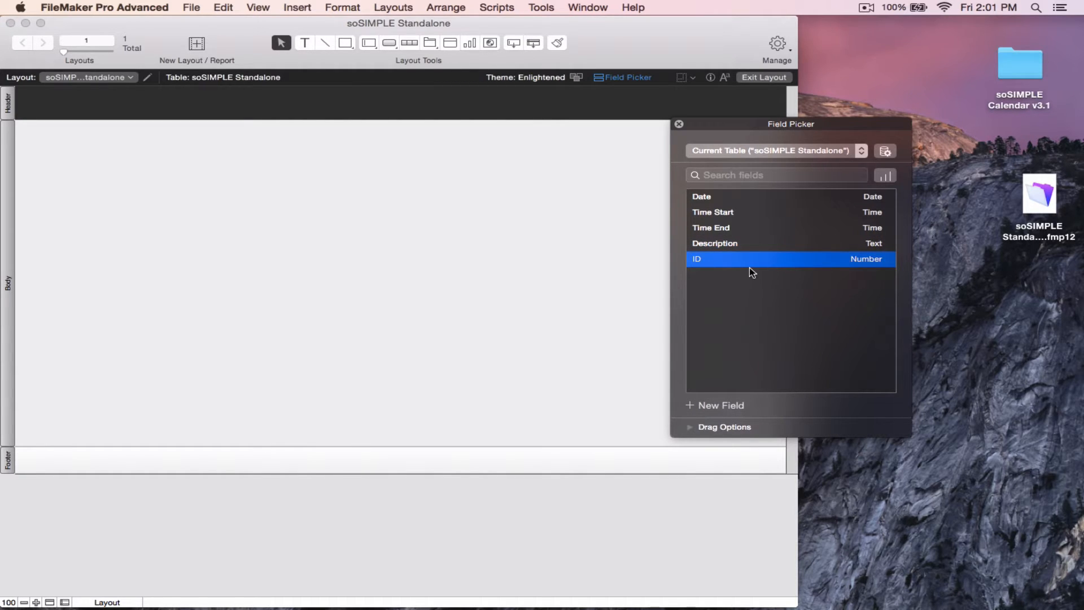
Set the ID field's options to auto-enter a serial number
right_click(754, 266)
left_click(759, 262)
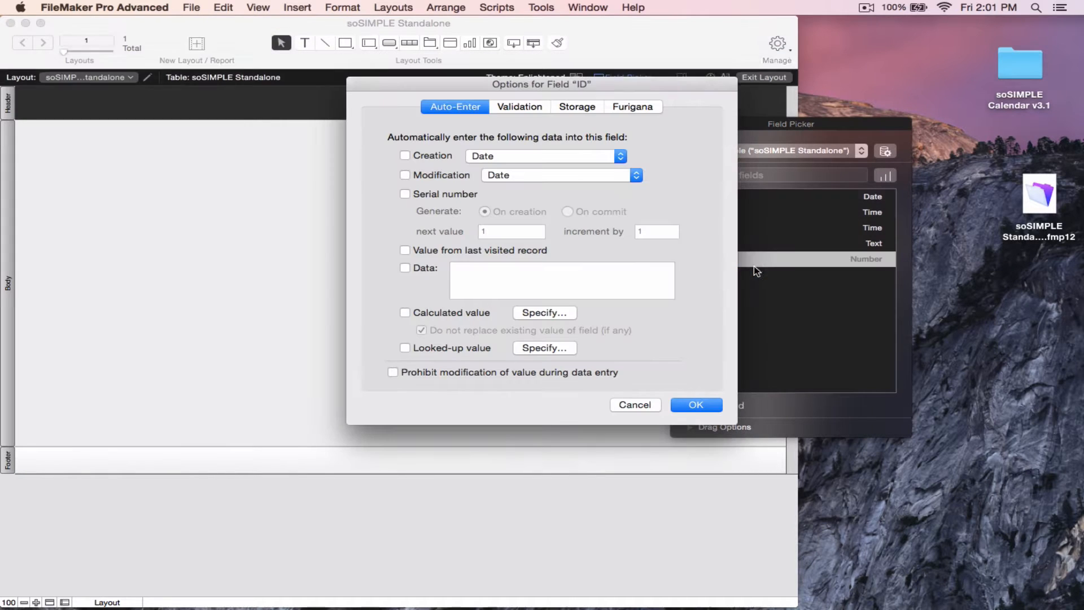
left_click(444, 194)
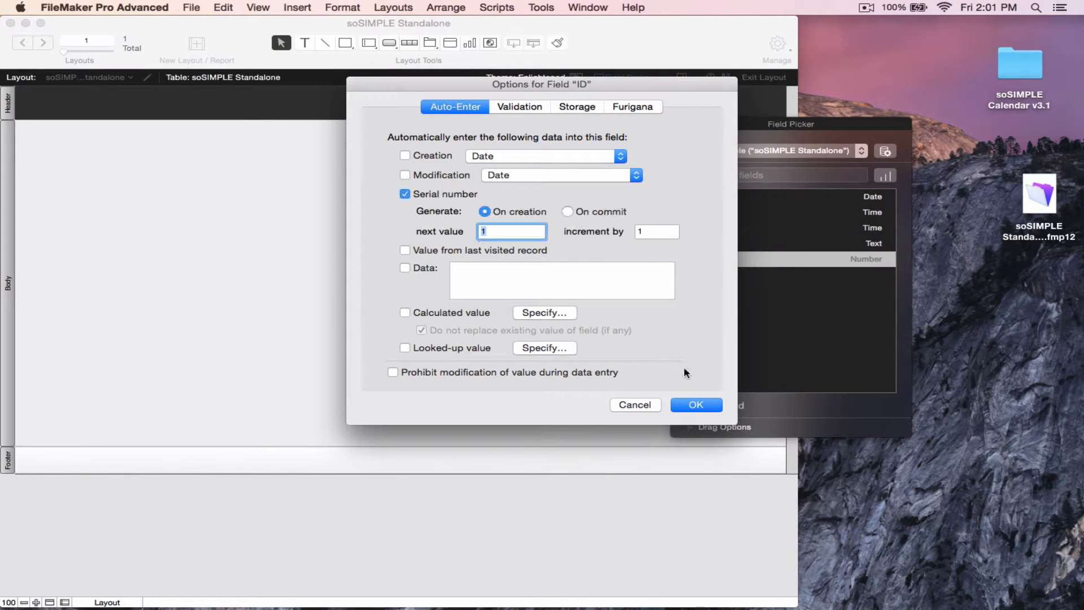
left_click(684, 404)
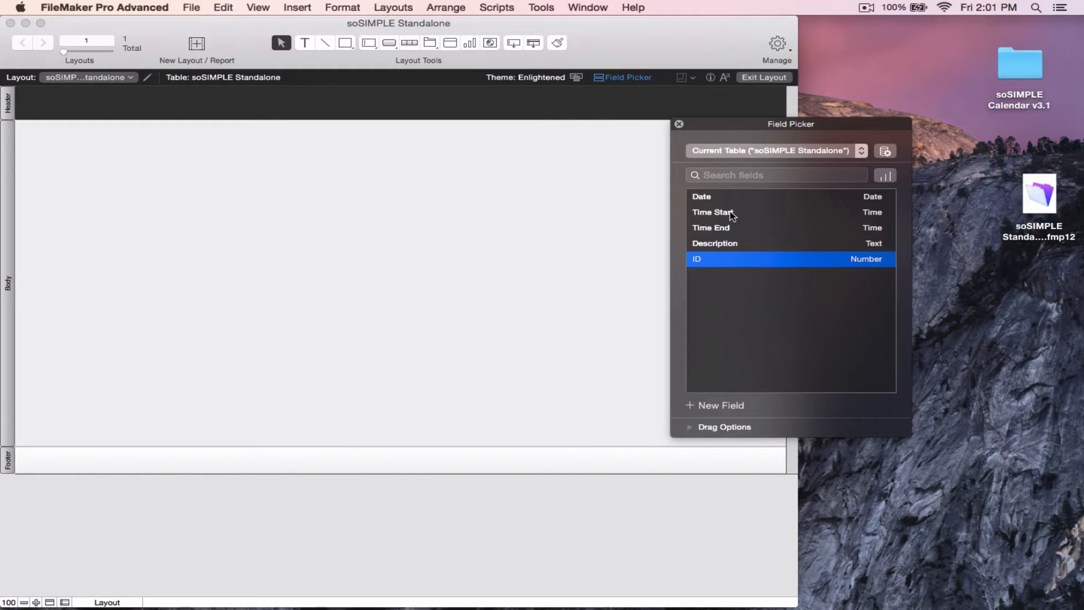
Place all five fields with their labels onto the layout body
key("super+a")
left_click_drag(732, 215, 148, 192)
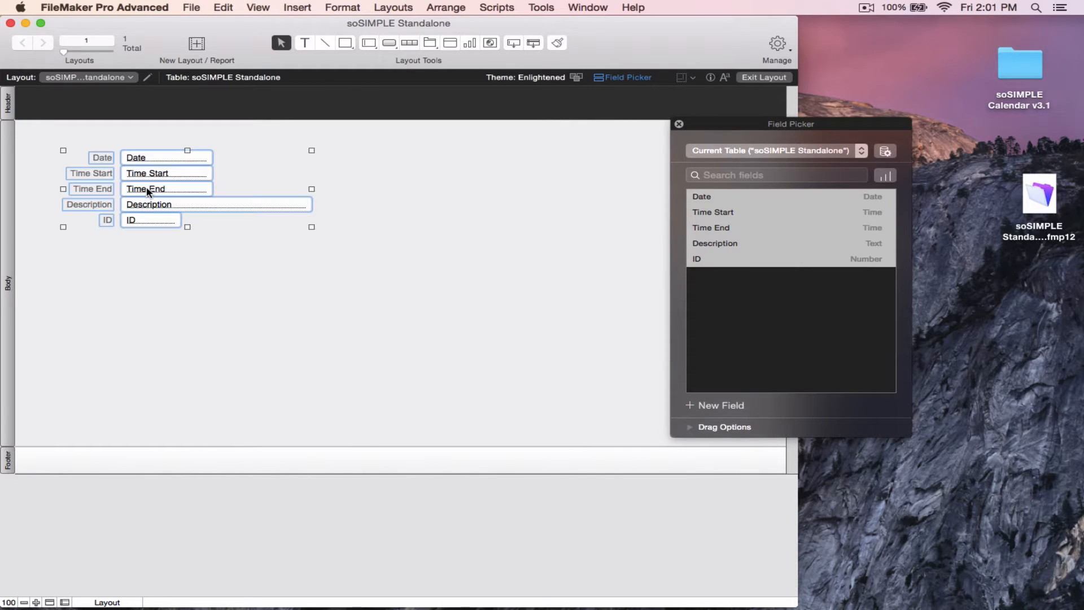
left_click(175, 271)
Draw a button below the fields and label it Done
left_click(388, 45)
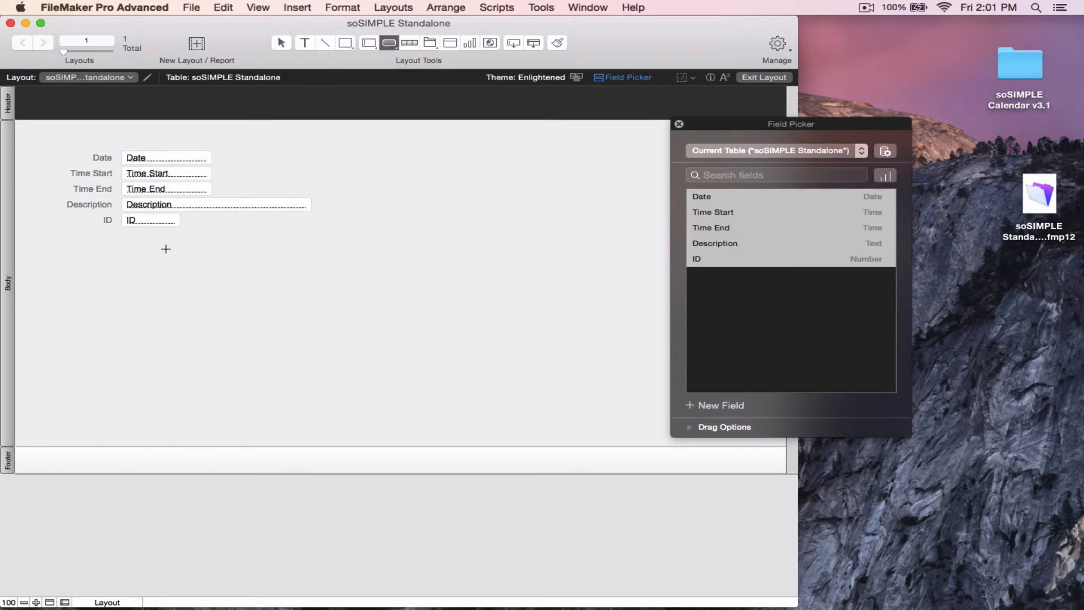
left_click_drag(165, 249, 262, 275)
type("Don")
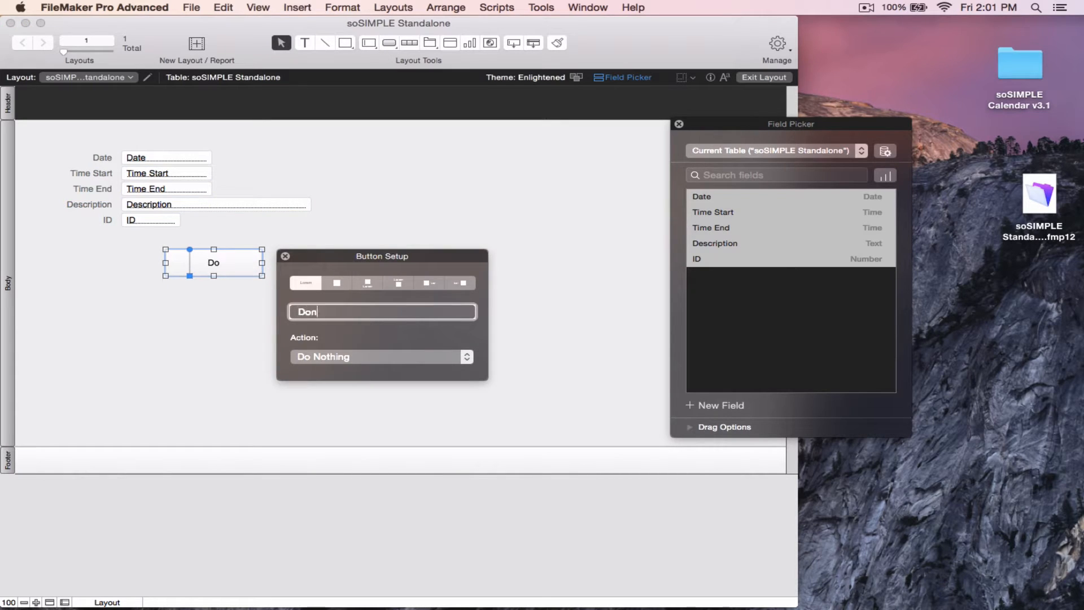
type("e")
Set the Done button's action to the single step Resume Script
left_click(366, 356)
left_click(361, 378)
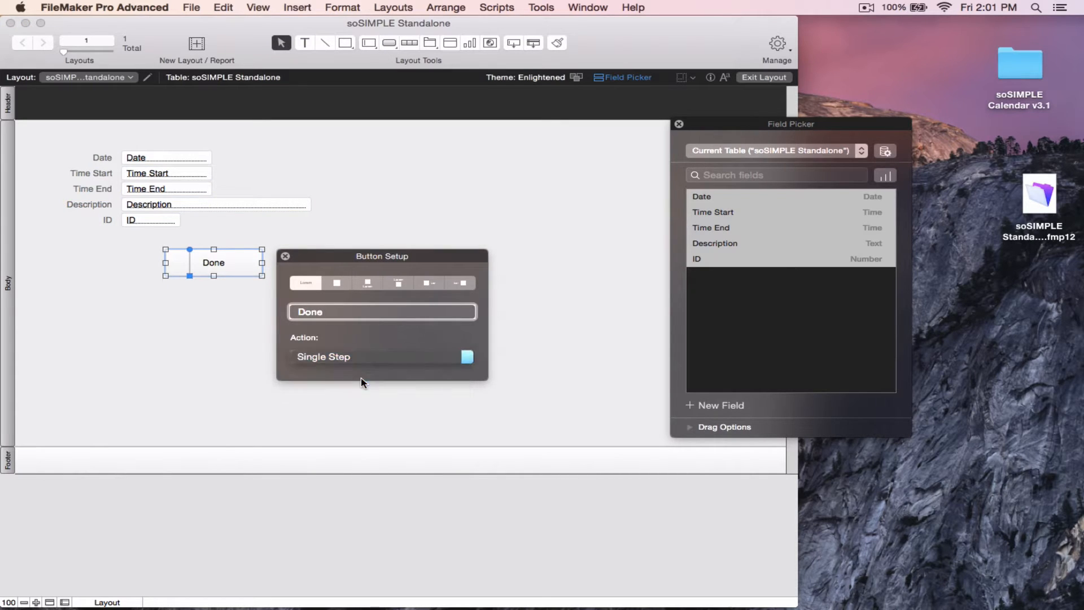
type("resu")
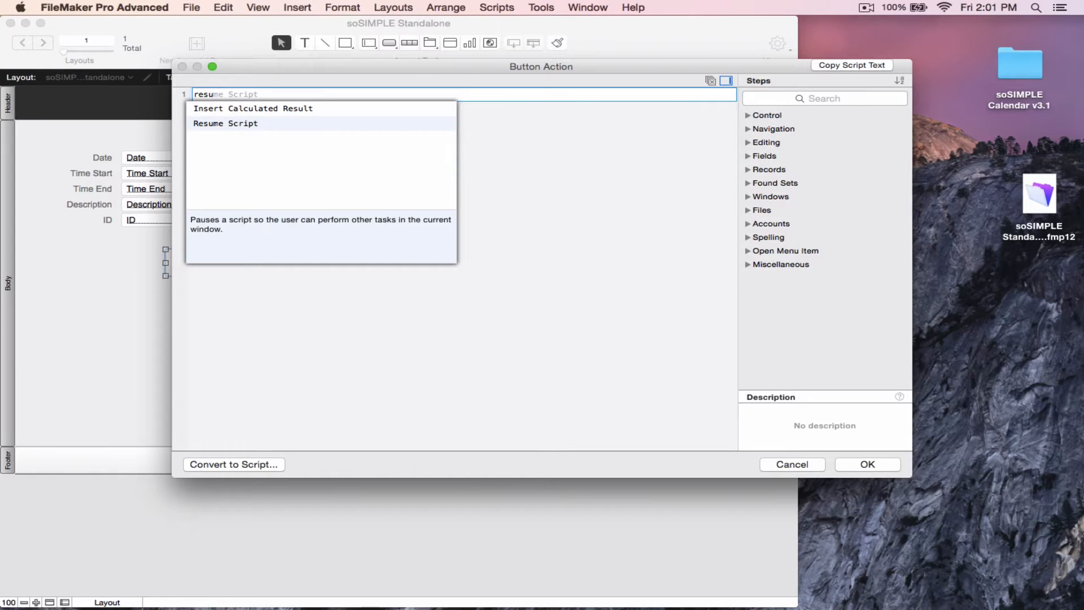
key("Return")
left_click(867, 472)
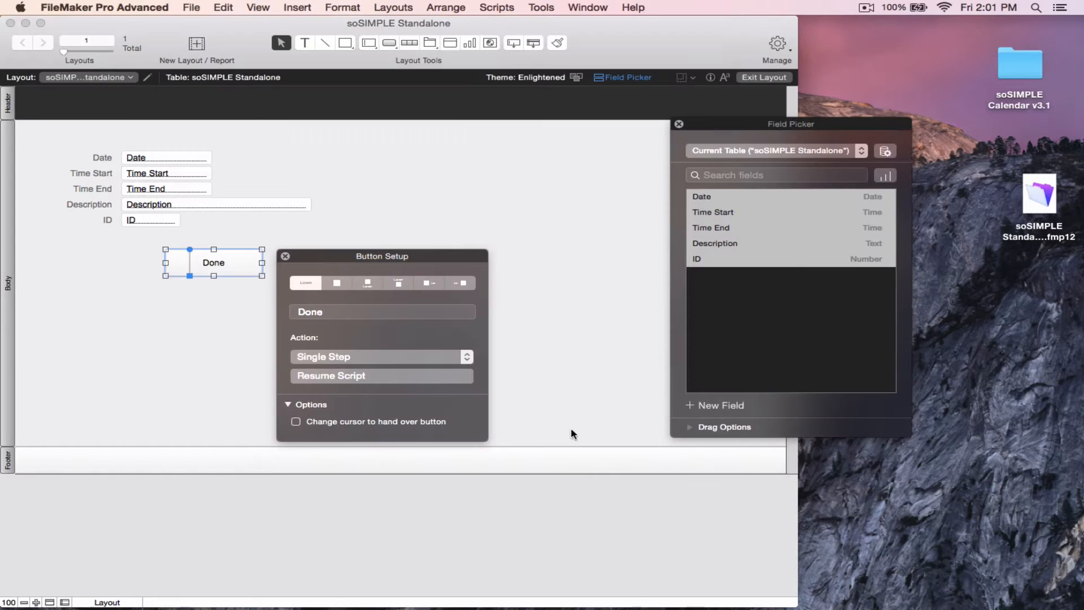
left_click(285, 256)
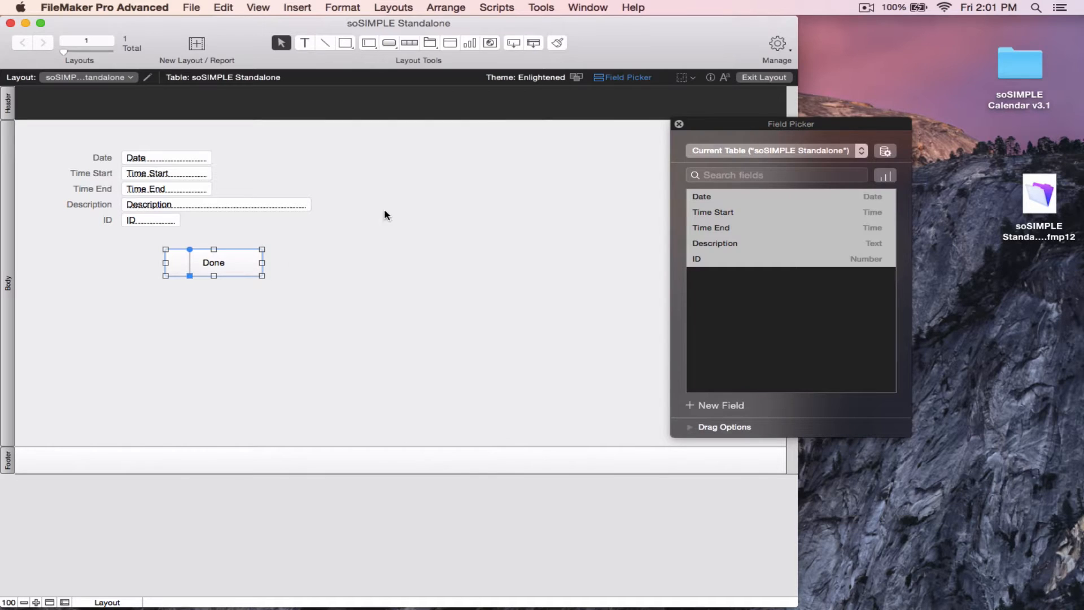
Switch to Browse mode and create a new record
left_click_drag(701, 124, 818, 109)
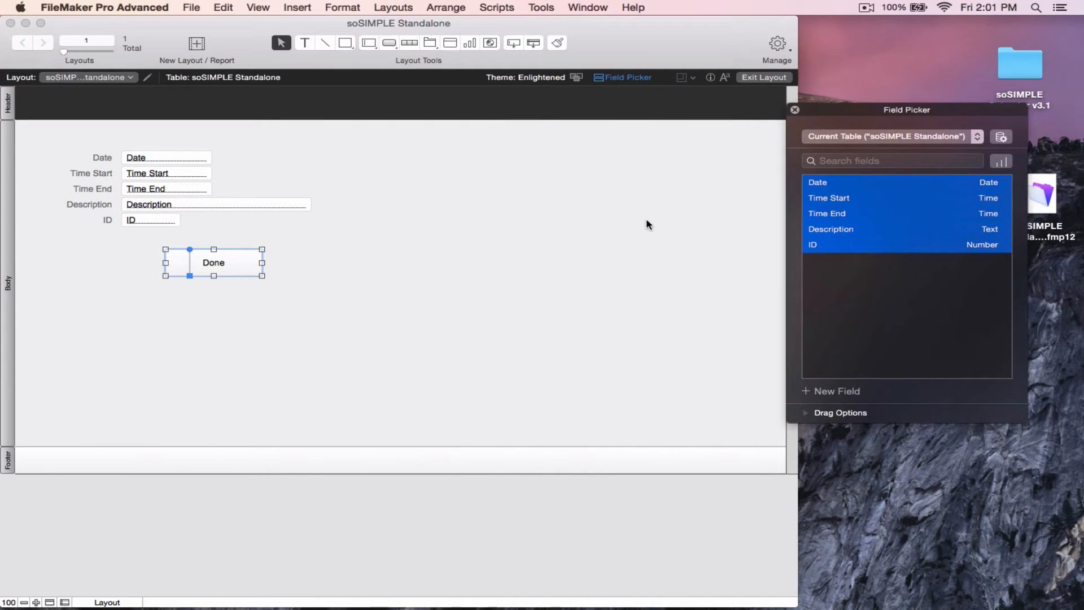
key("super+b")
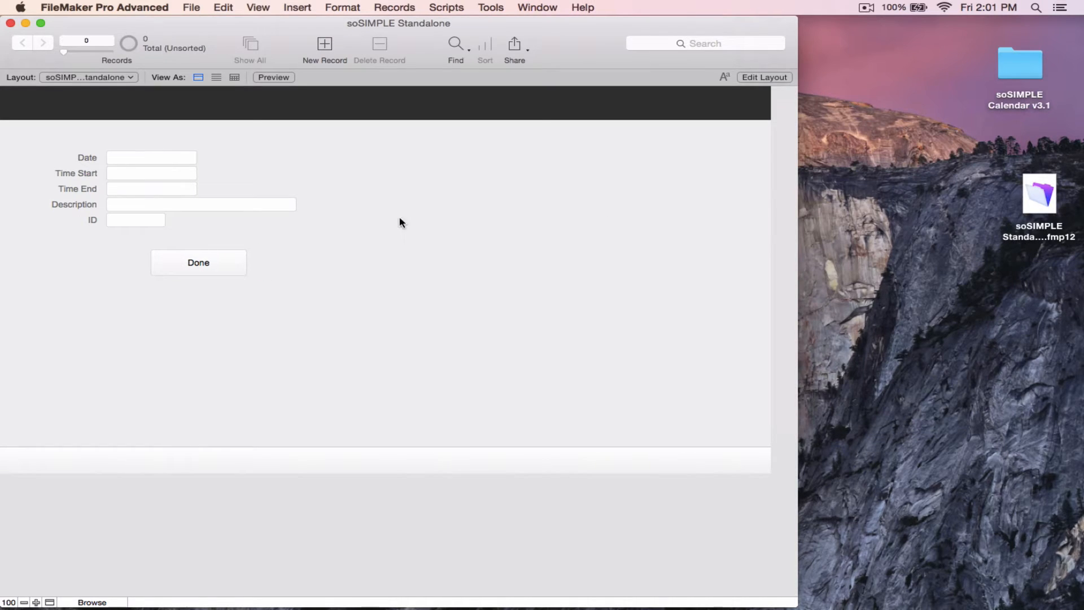
key("super+n")
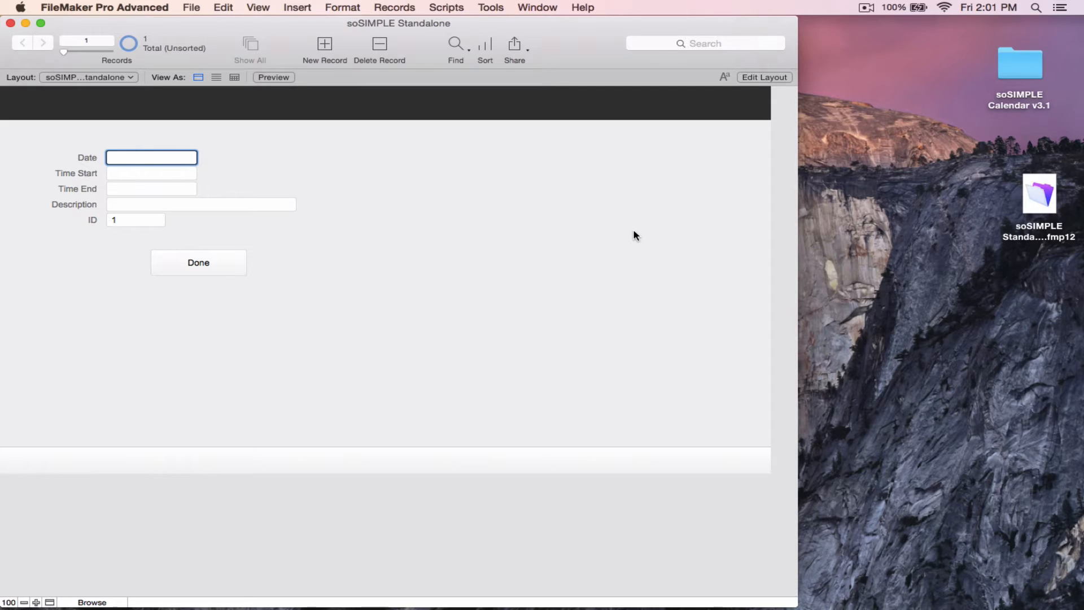
Fill the record with today's date, start 12pm, end 4pm and description "First Event Here."
key("super+minus")
key("Tab")
type("12")
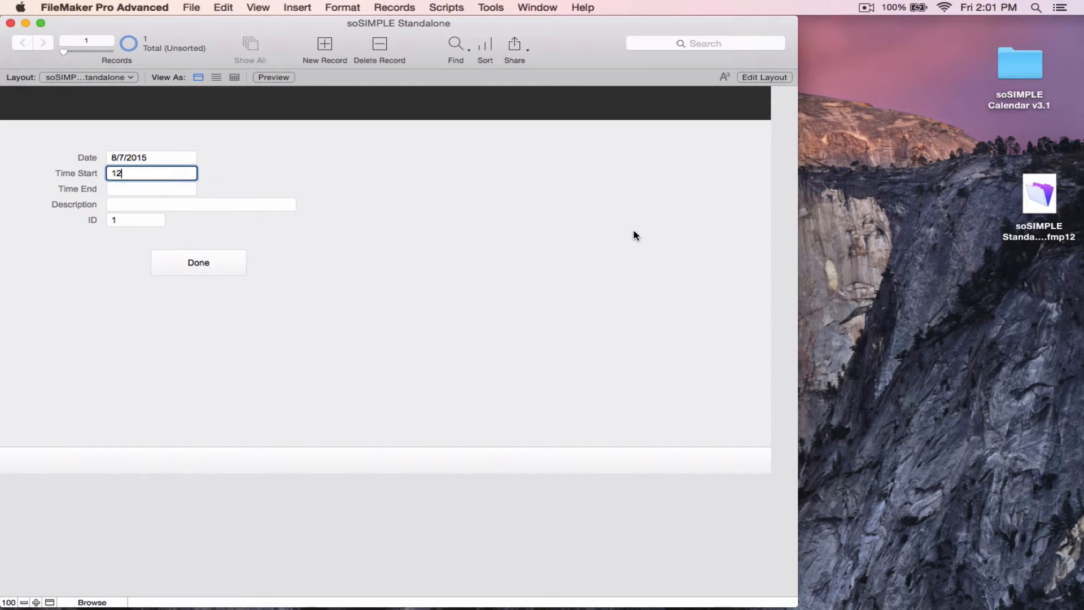
type("pm")
key("Tab")
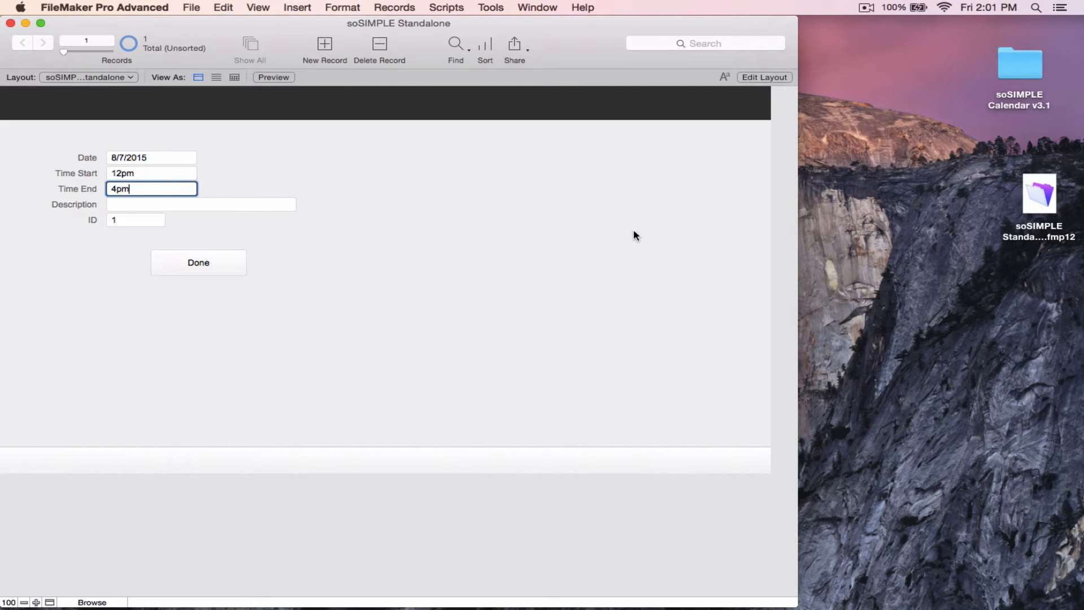
key("Tab")
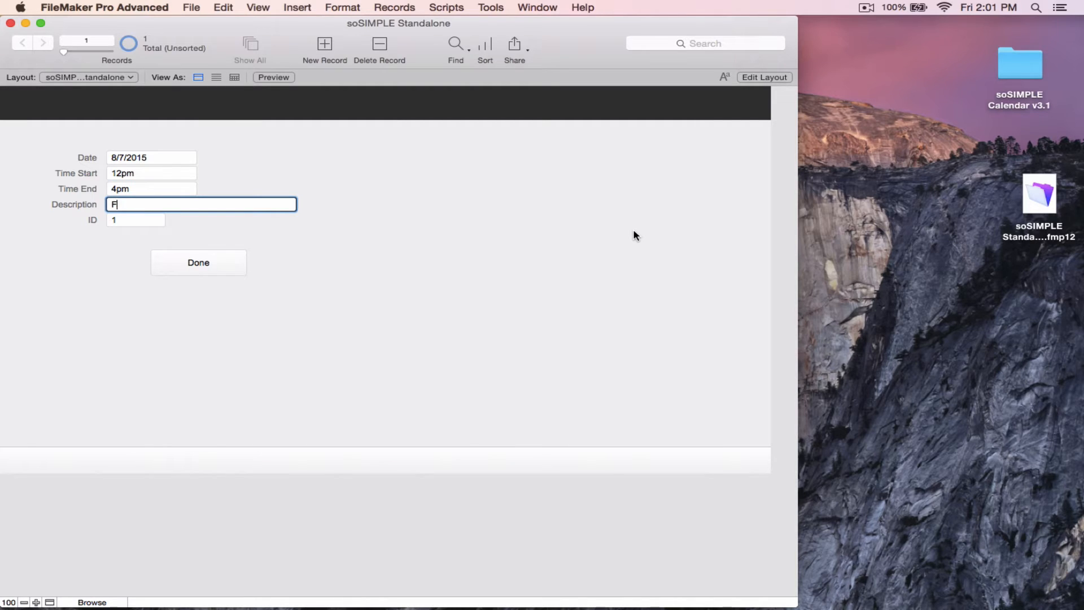
type("First Event Here.")
left_click(552, 281)
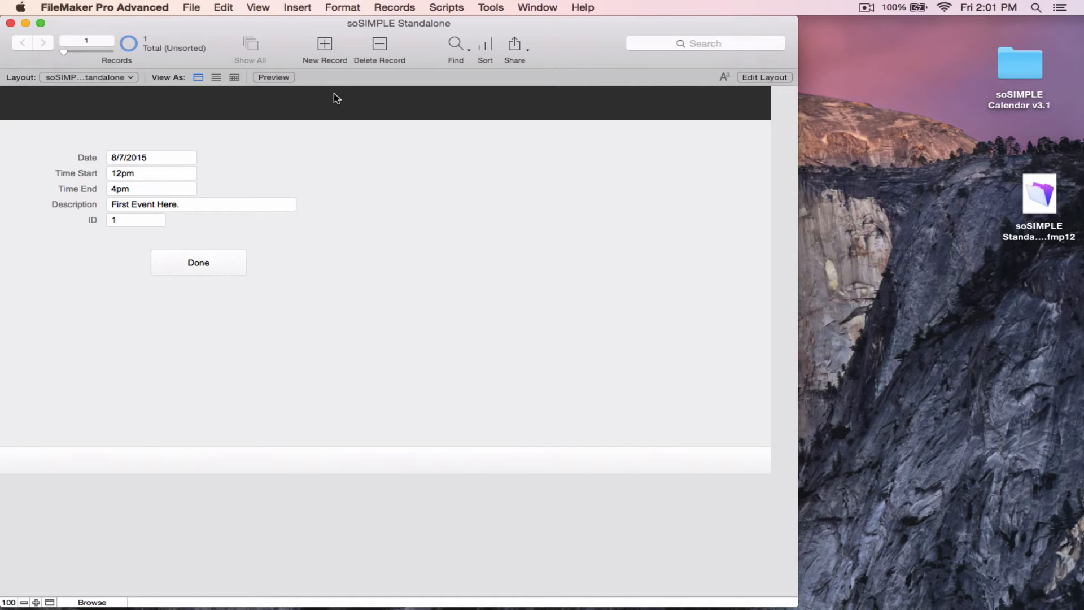
Close the database window and move soSIMPLE Standalone.fmp12 into the soSIMPLE Calendar v3.1 folder
key("super+w")
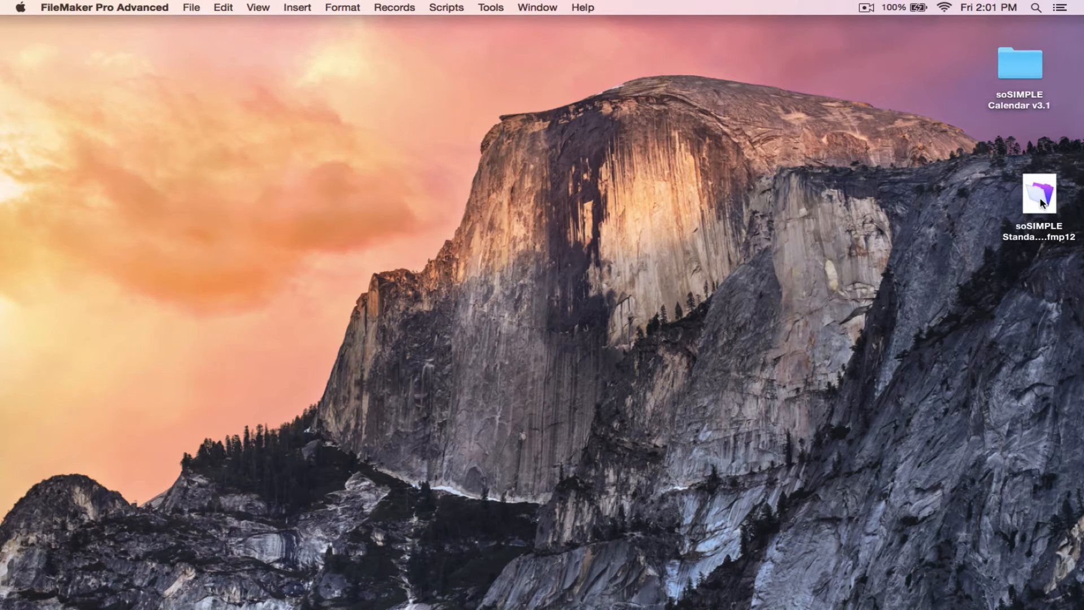
left_click_drag(1041, 202, 1018, 76)
left_click(1019, 75)
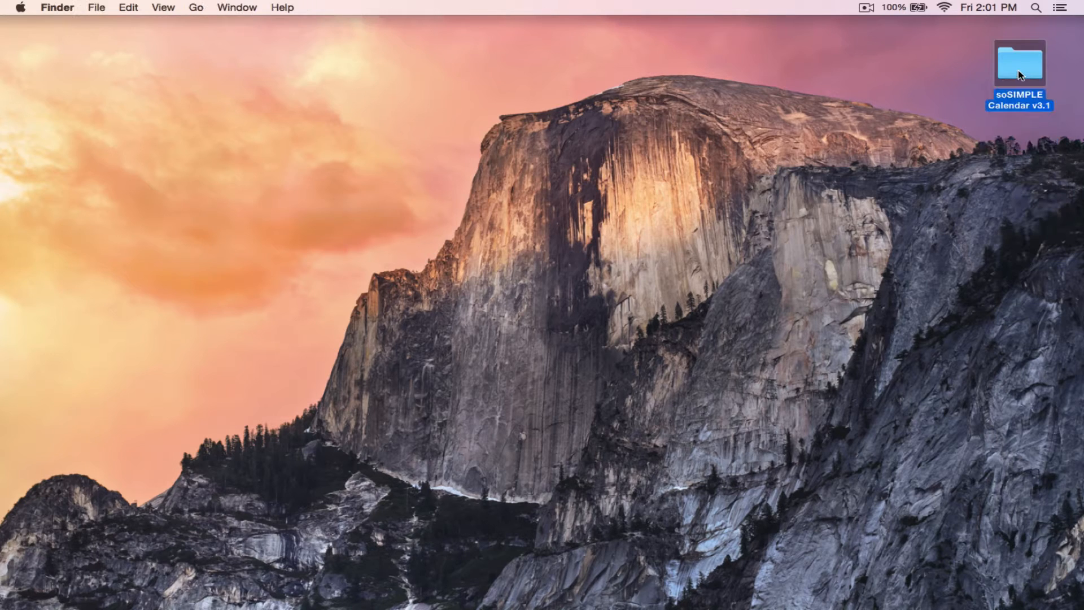
Open soSIMPLE Calendar Settings.fmp12 from the soSIMPLE Calendar v3.1 folder
double_click(1019, 75)
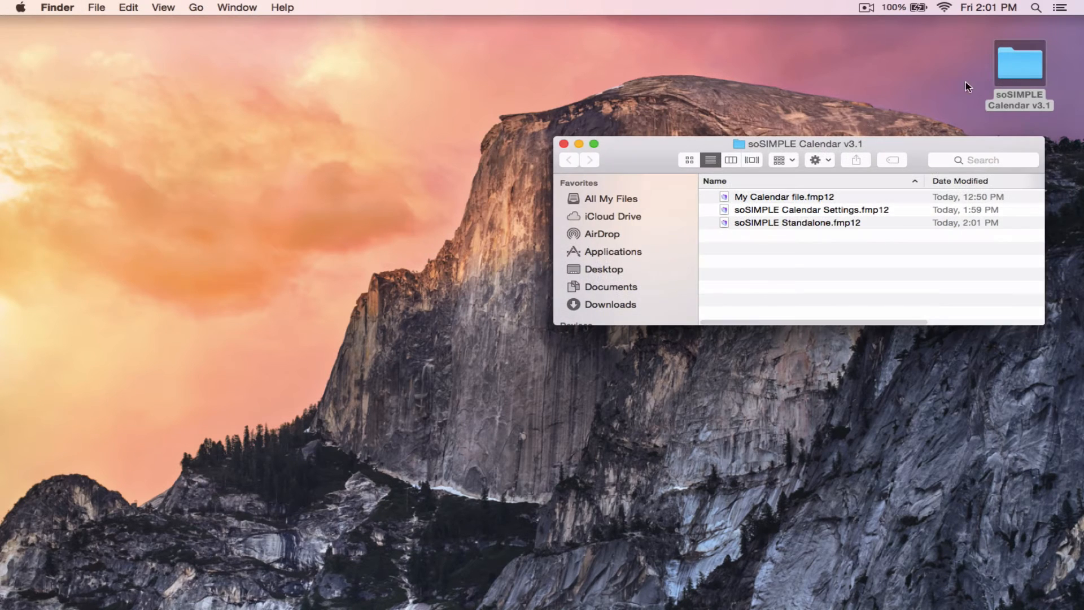
double_click(731, 211)
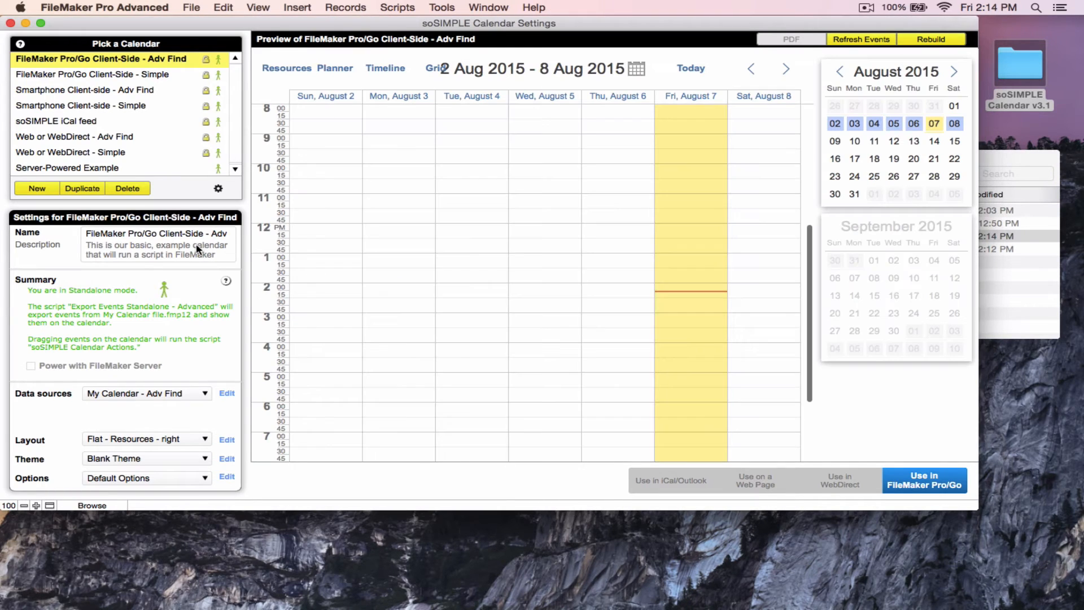
Start a new calendar named soSIMPLE Standalone in the wizard and continue
left_click(43, 192)
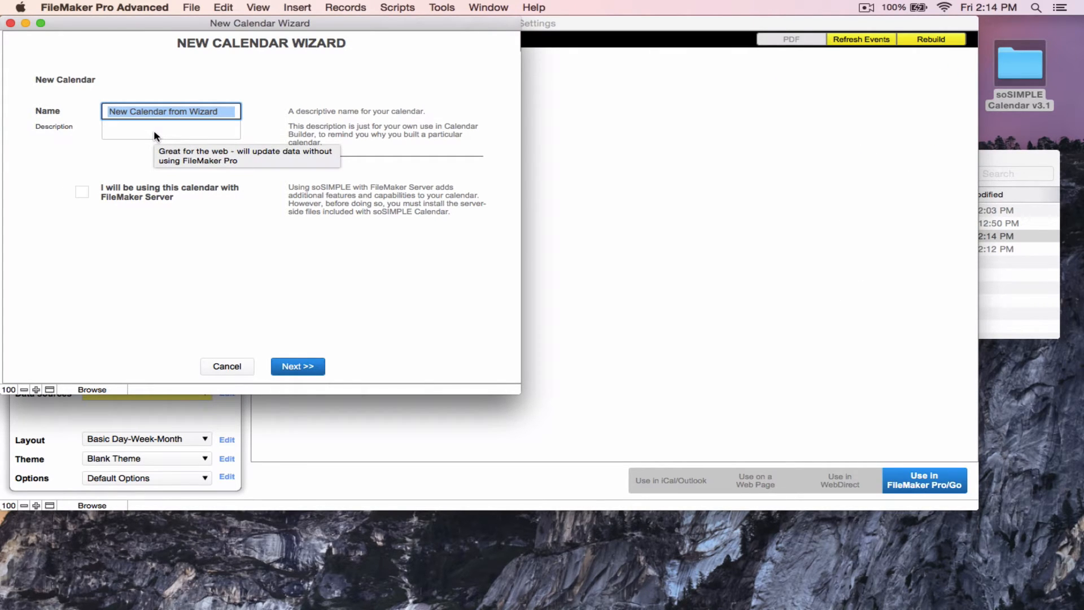
type("soSIMPLE")
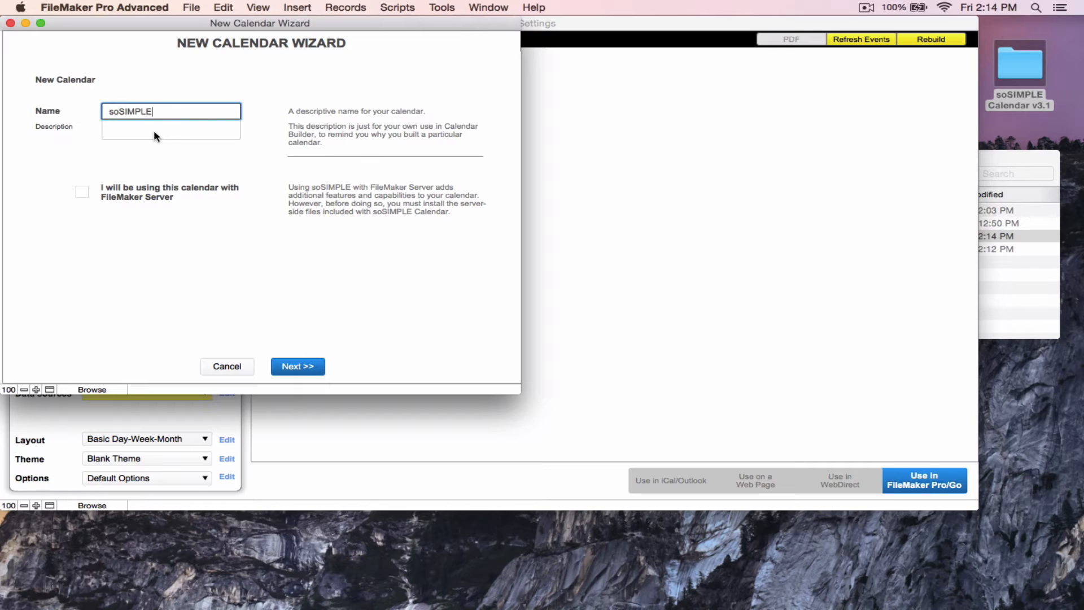
type(" Standalone")
left_click(293, 364)
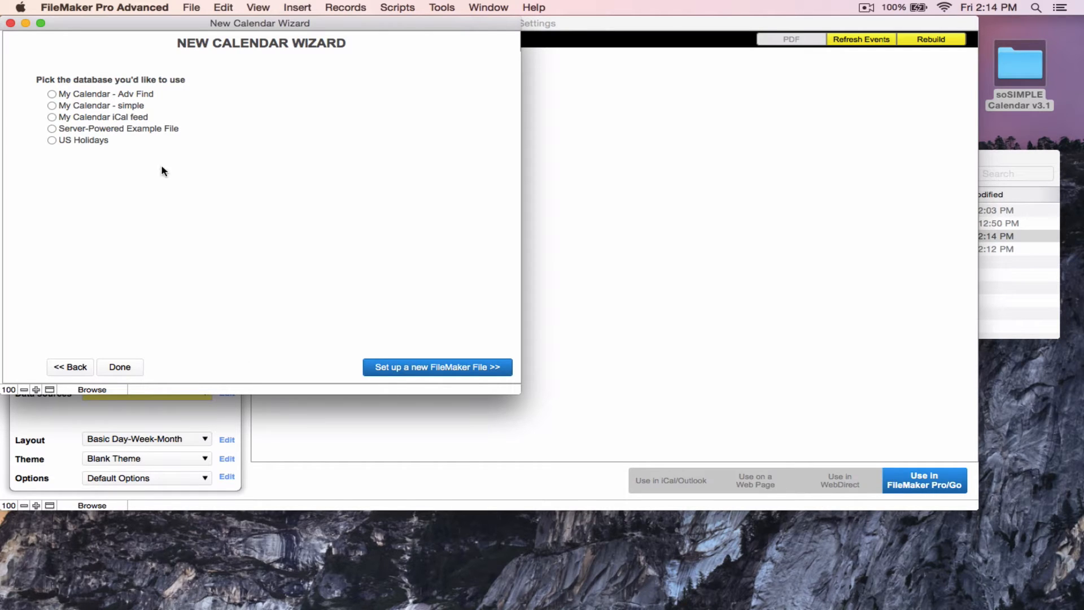
Choose to set up a new FileMaker file and open soSIMPLE Standalone.fmp12 as the database
left_click(366, 364)
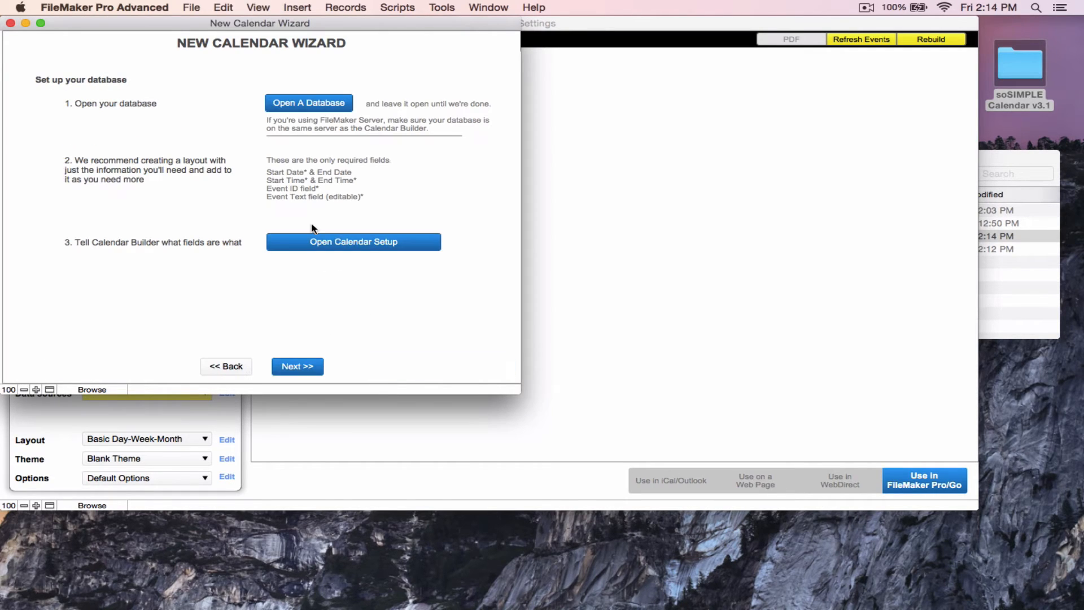
left_click(294, 105)
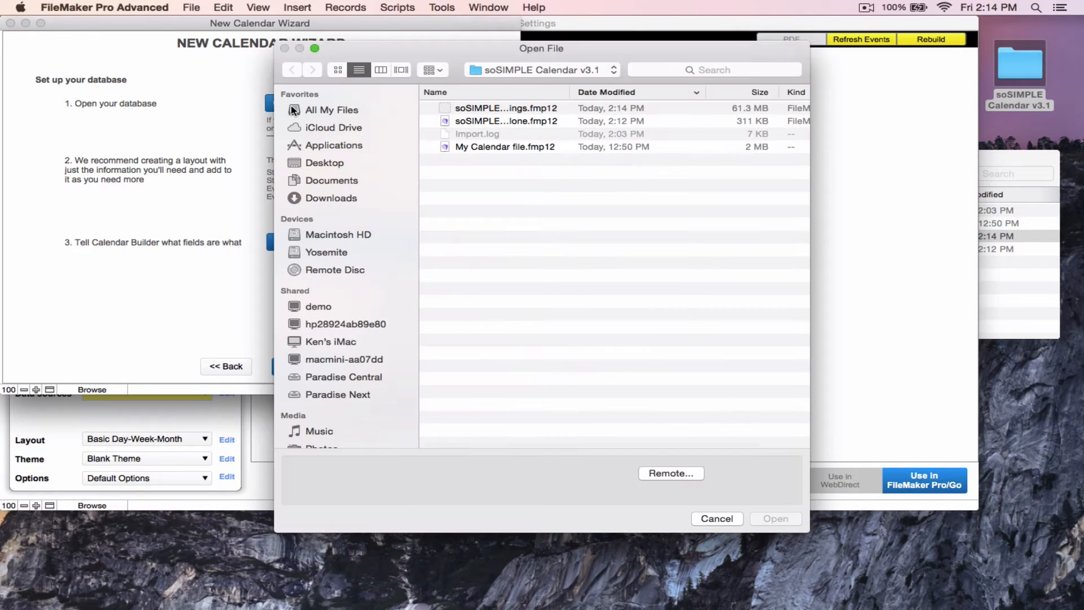
left_click(484, 148)
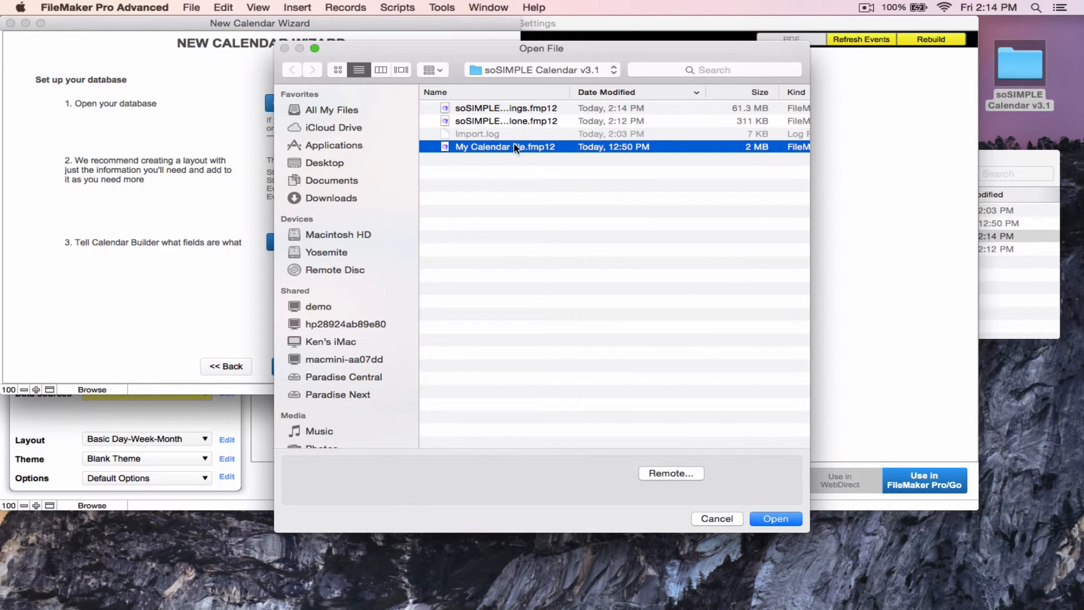
left_click_drag(570, 94, 600, 94)
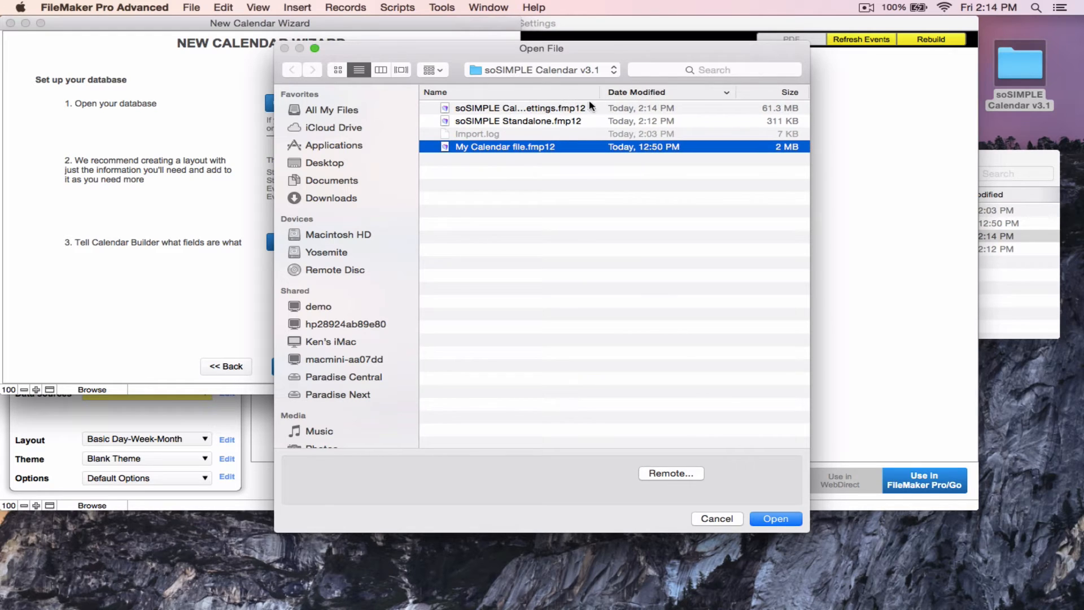
left_click(557, 122)
left_click(783, 520)
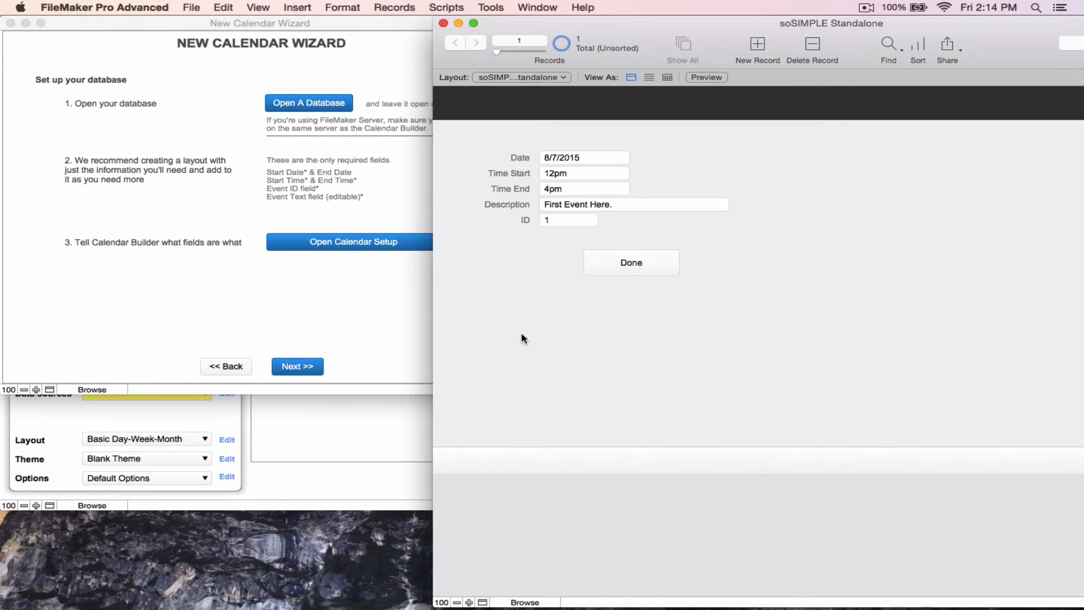
Return to the wizard and open the Calendar Setup options
left_click(382, 300)
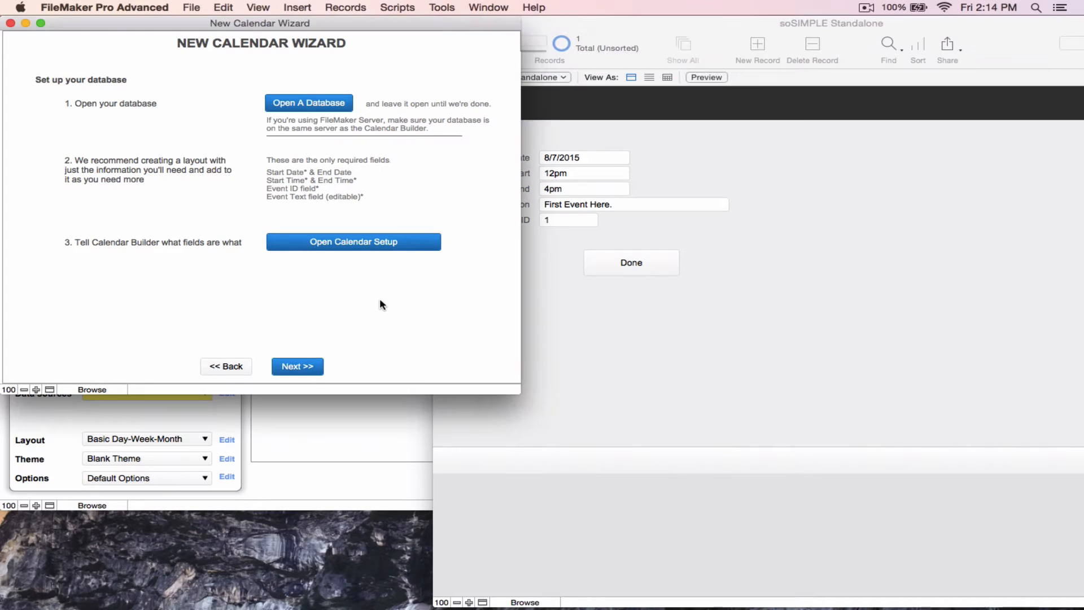
left_click(356, 243)
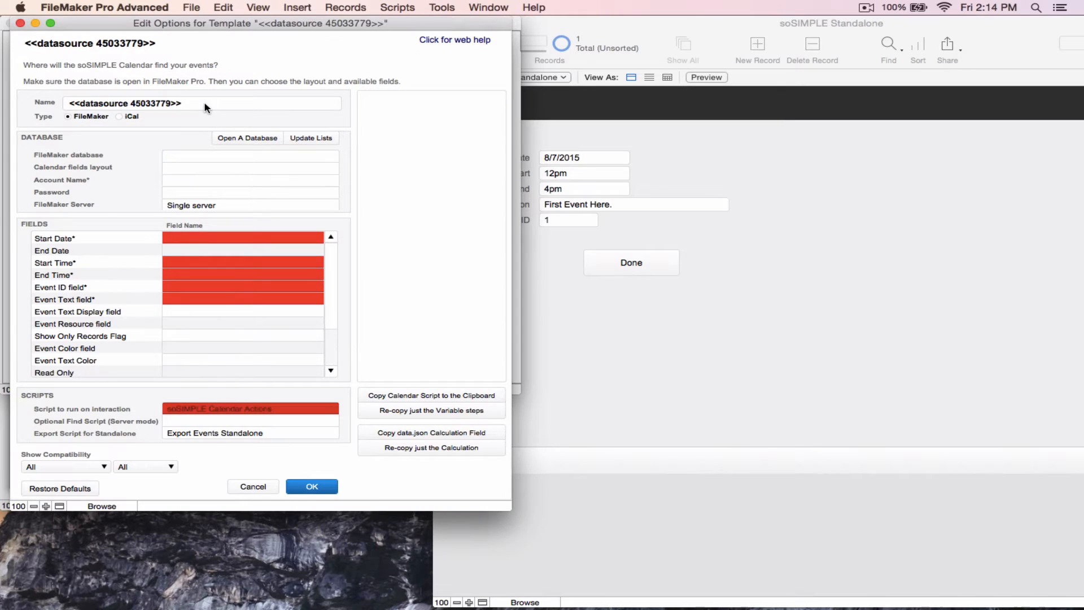
Rename the data source as Standalone Example
triple_click(205, 103)
type("Standalo")
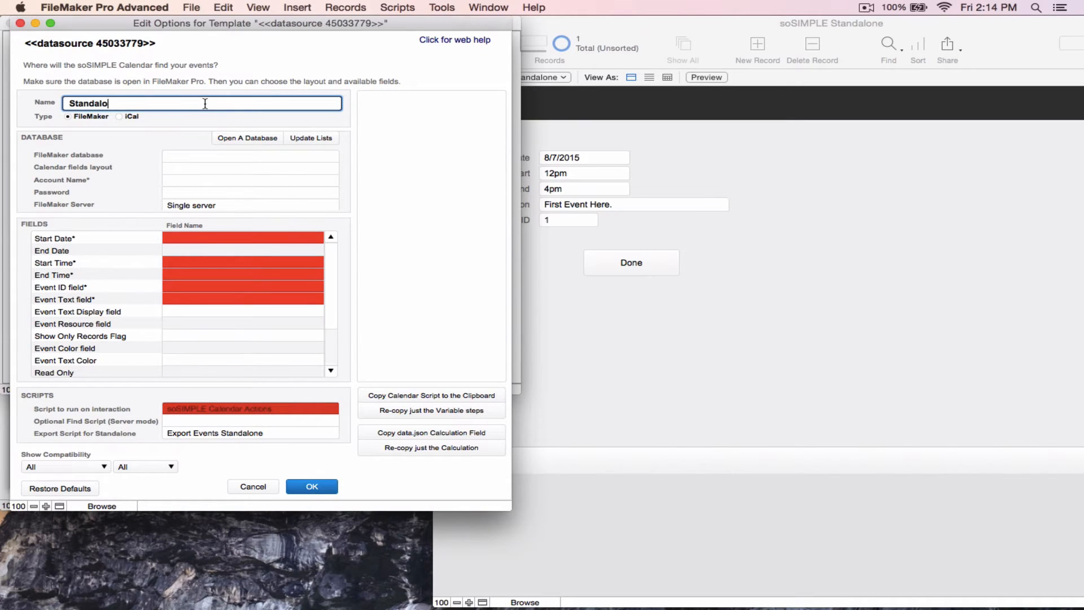
type("ne Example")
Set the FileMaker database and calendar fields layout to soSIMPLE Standalone and the account name to Admin
left_click(178, 156)
left_click(186, 182)
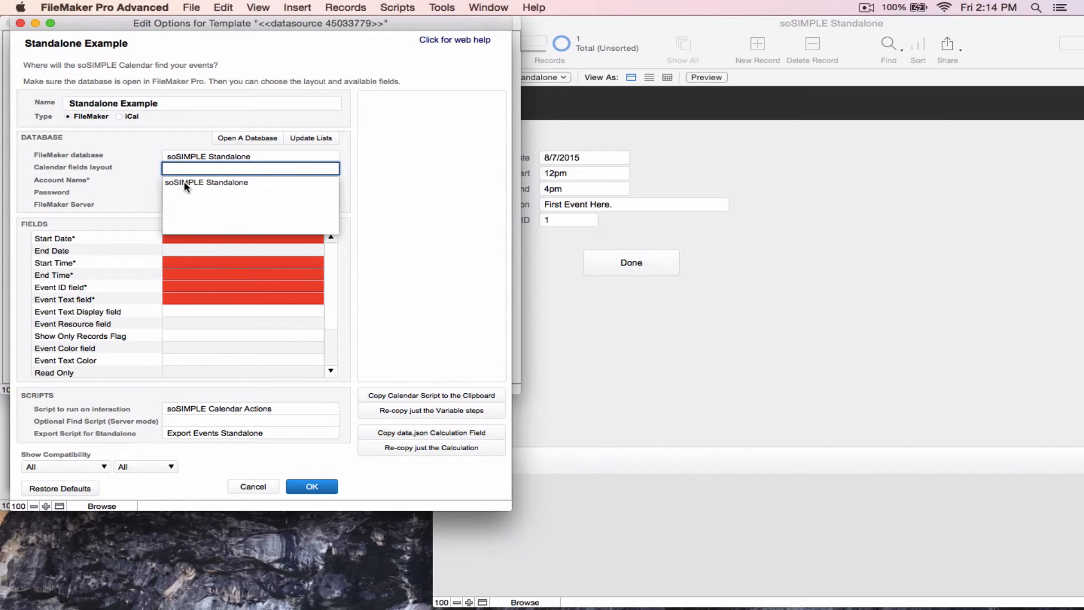
left_click(186, 183)
type("Adm")
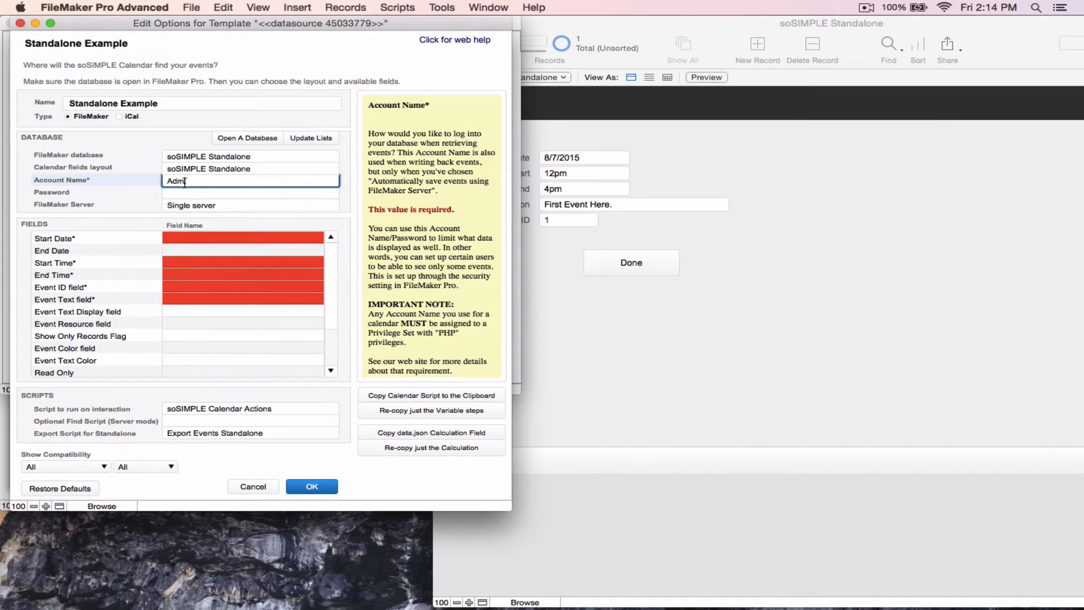
type("in")
key("Tab")
key("Tab")
key("Tab")
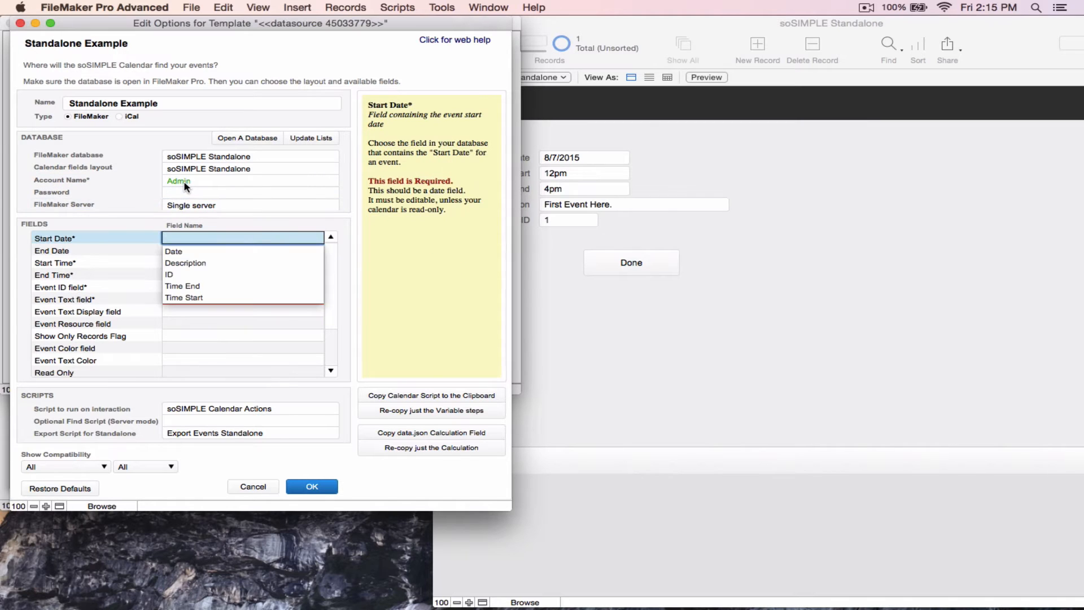
Map Start and End Date to Date, times to Time Start and Time End, Event ID to ID, Event Text to Description, and confirm
left_click(184, 251)
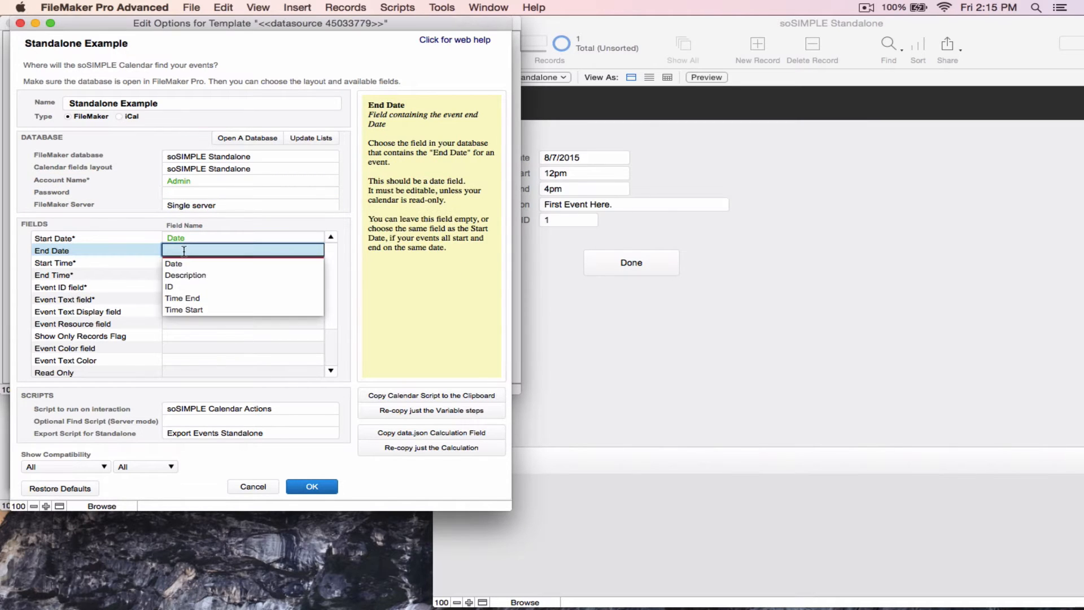
left_click(181, 264)
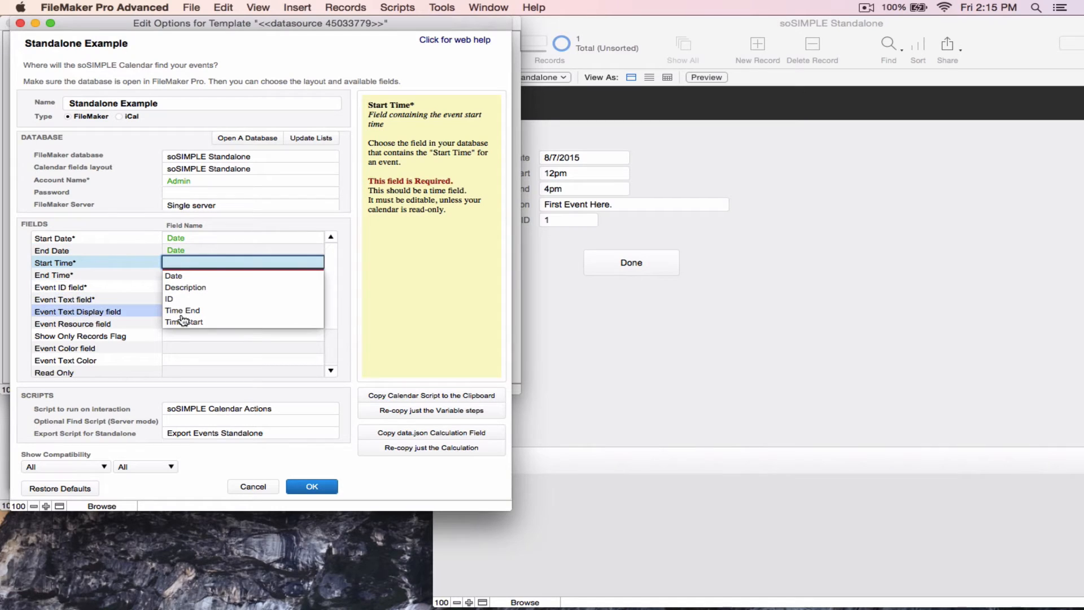
left_click(183, 321)
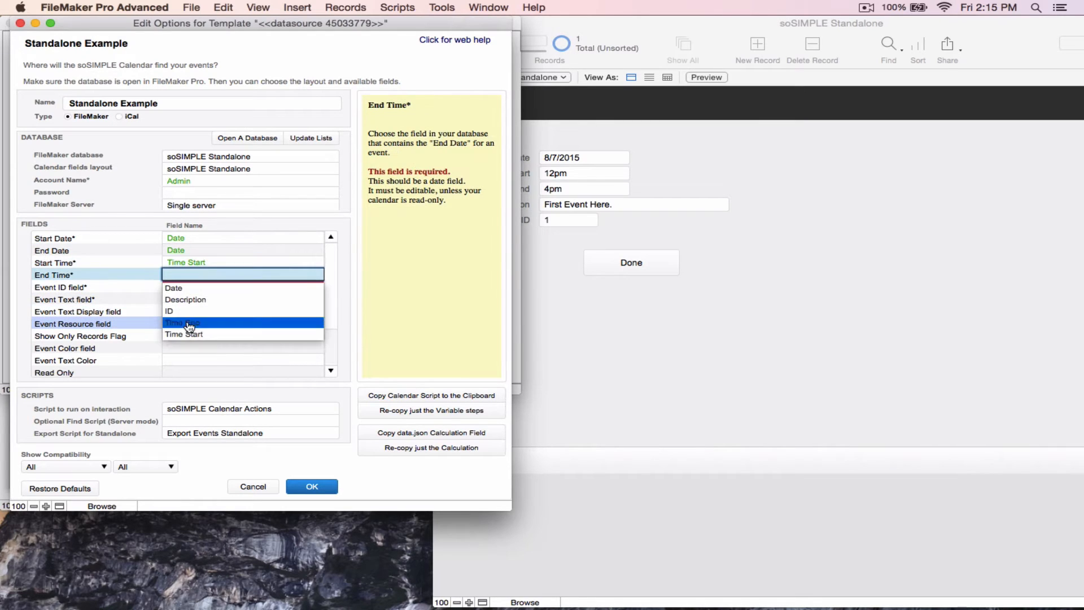
left_click(189, 323)
left_click(197, 323)
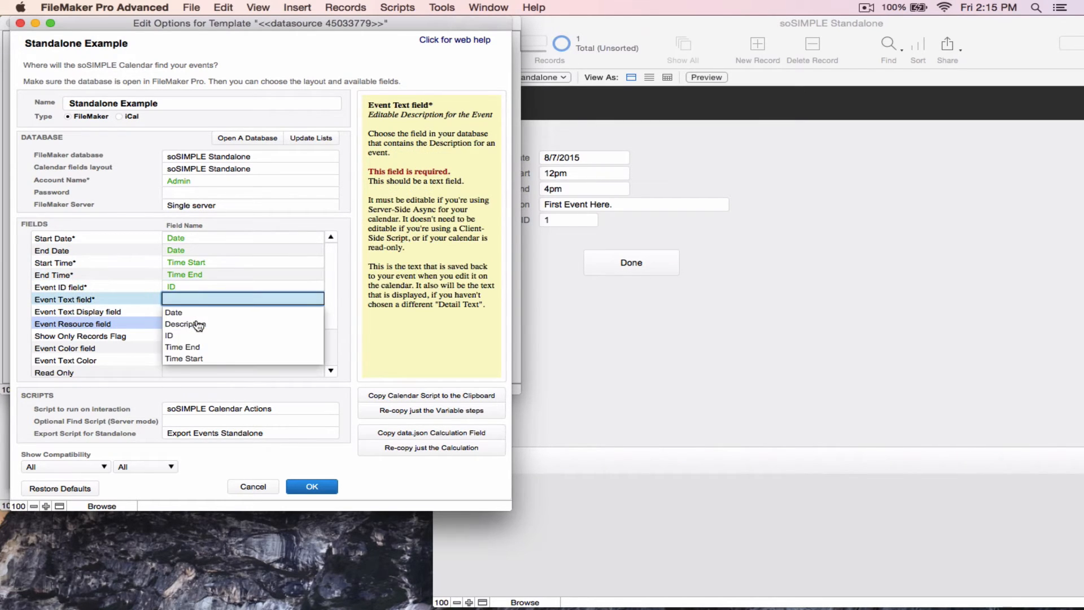
left_click(197, 326)
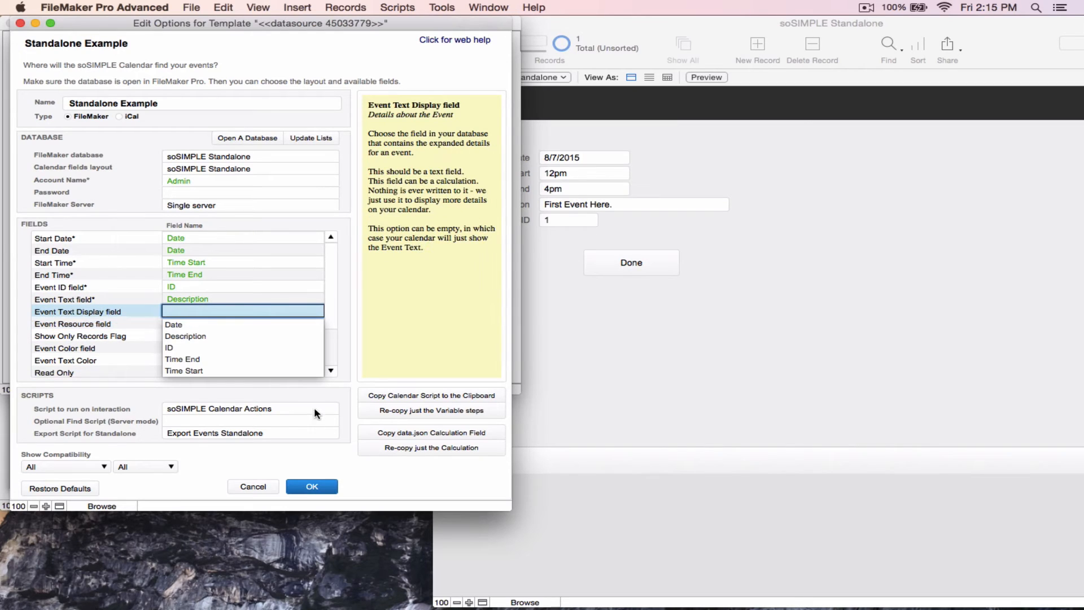
left_click(280, 460)
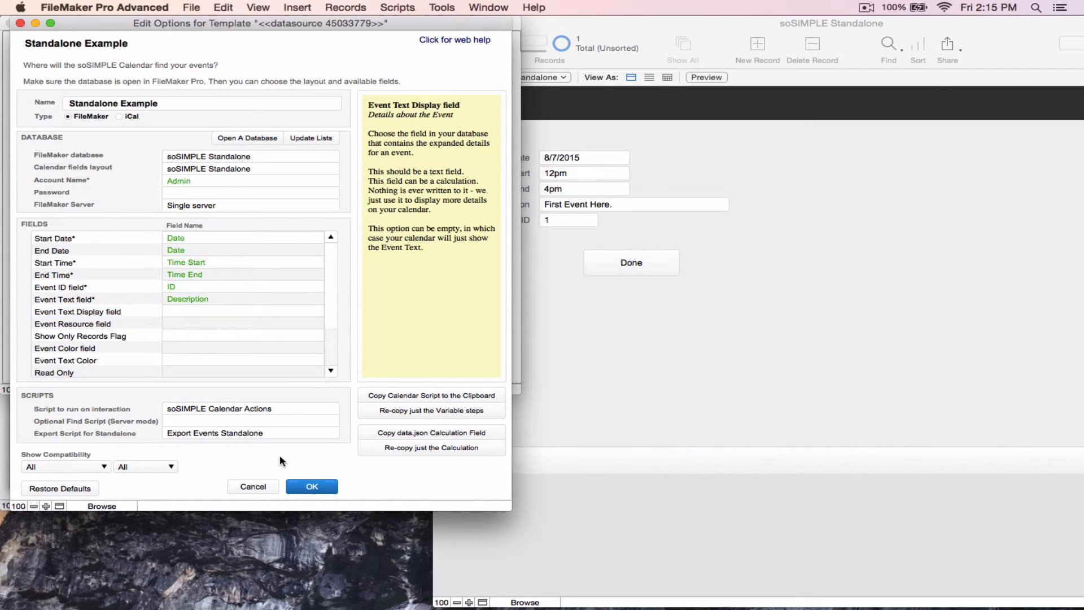
left_click(312, 488)
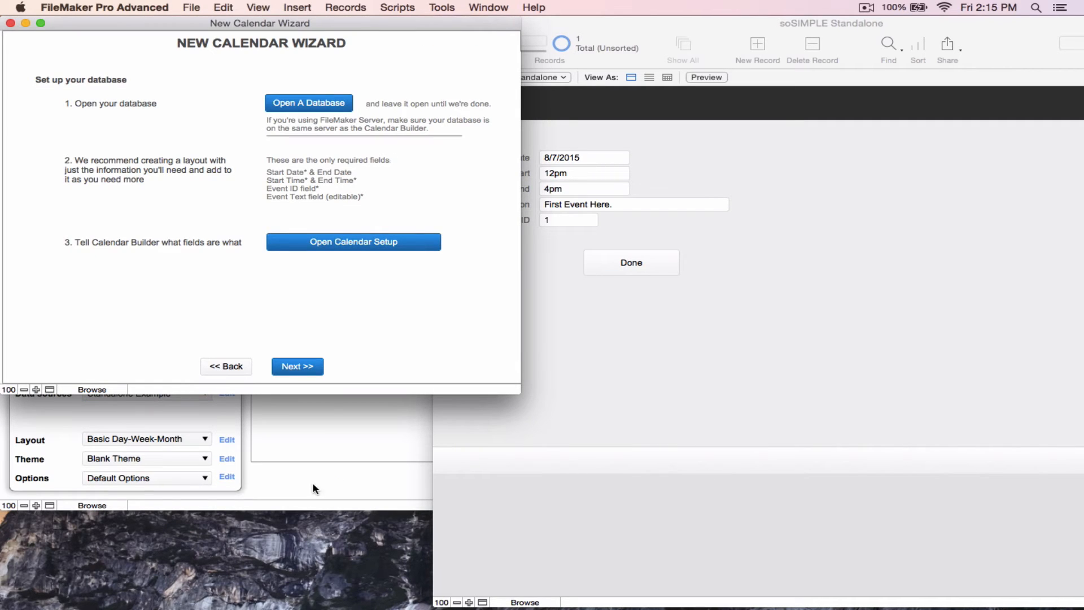
Advance the wizard and copy the calendar export field to the clipboard
left_click(292, 367)
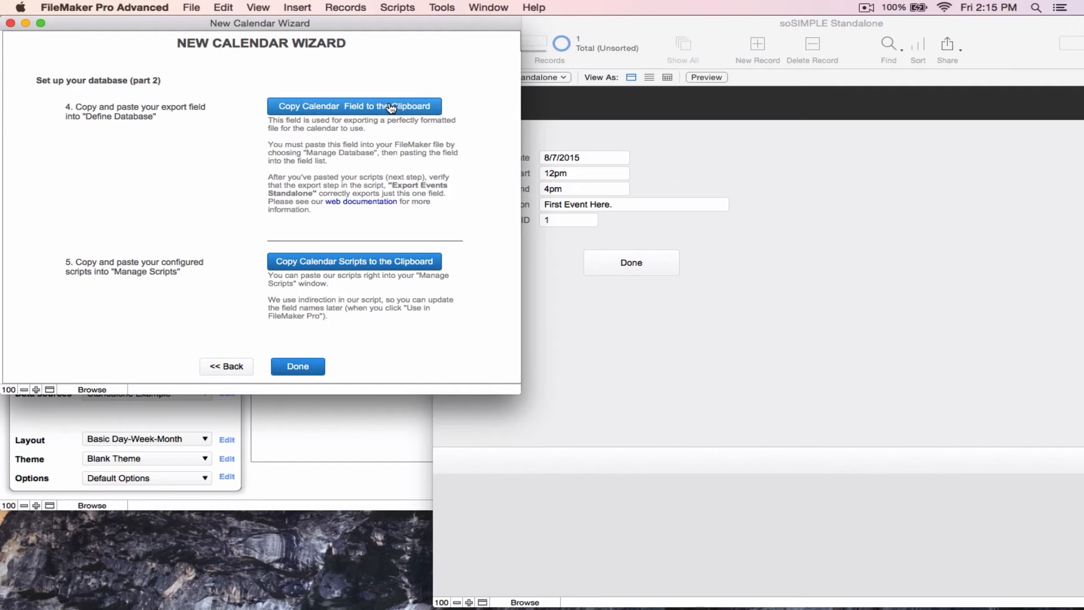
left_click(390, 107)
left_click(641, 225)
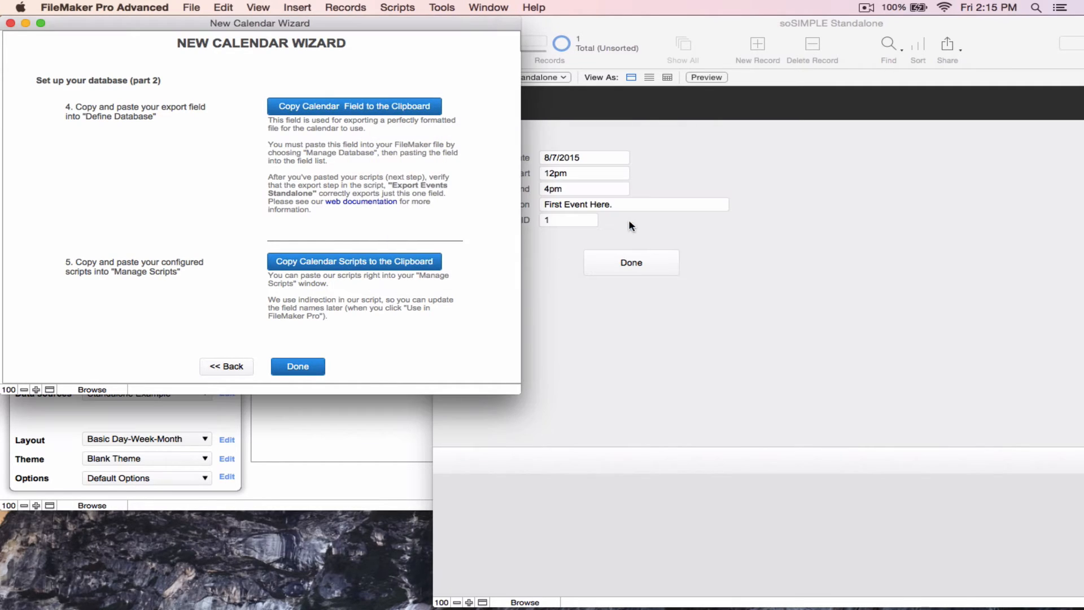
Paste the copied data.json field into the soSIMPLE Standalone database's fields, review its calculation, and save the database definitions
left_click(195, 7)
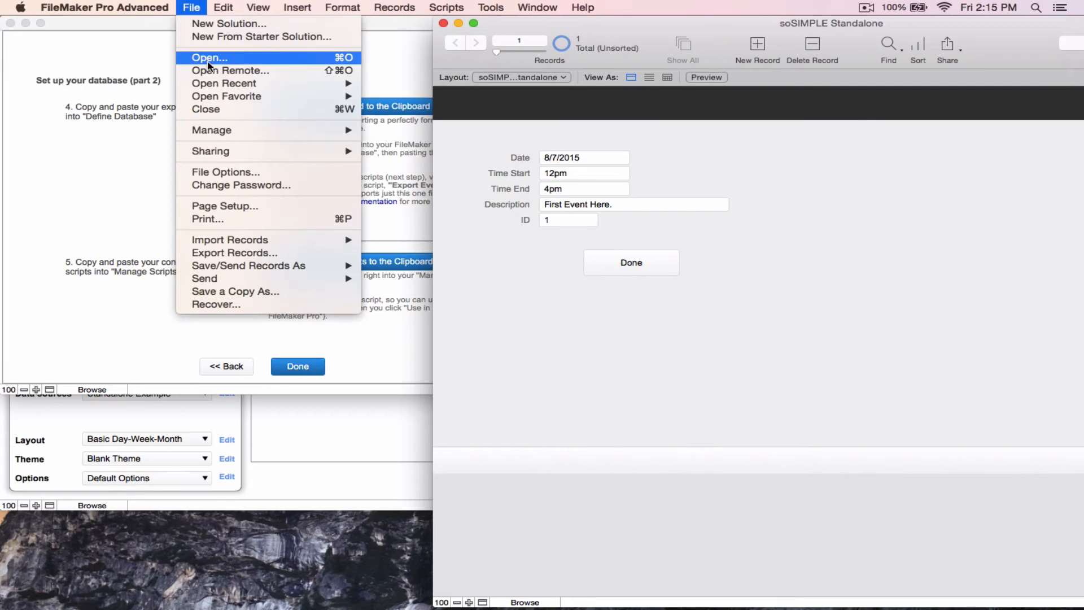
mouse_move(316, 130)
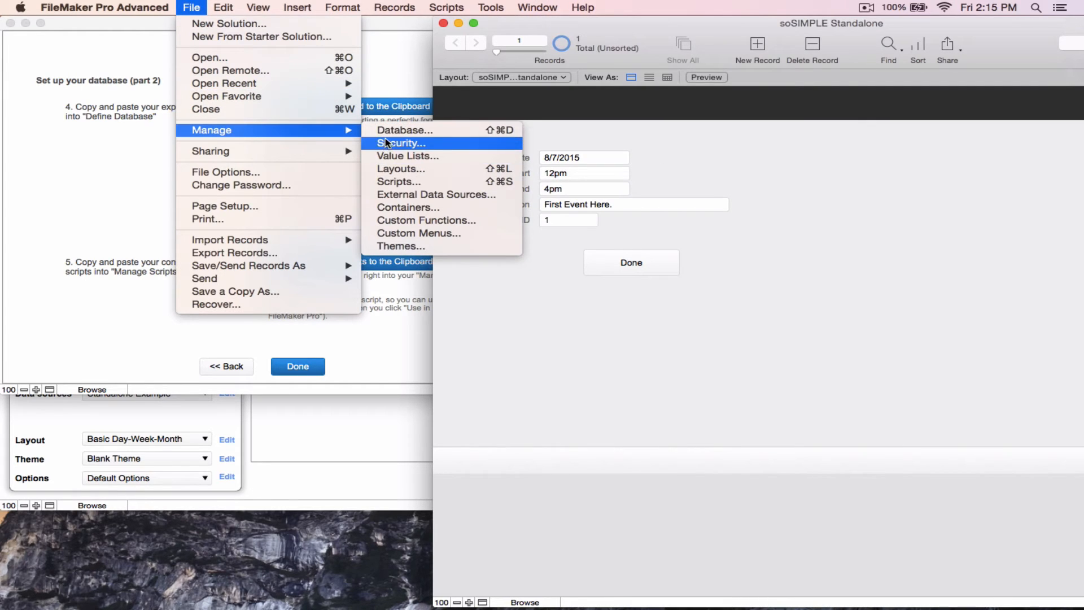
left_click(387, 129)
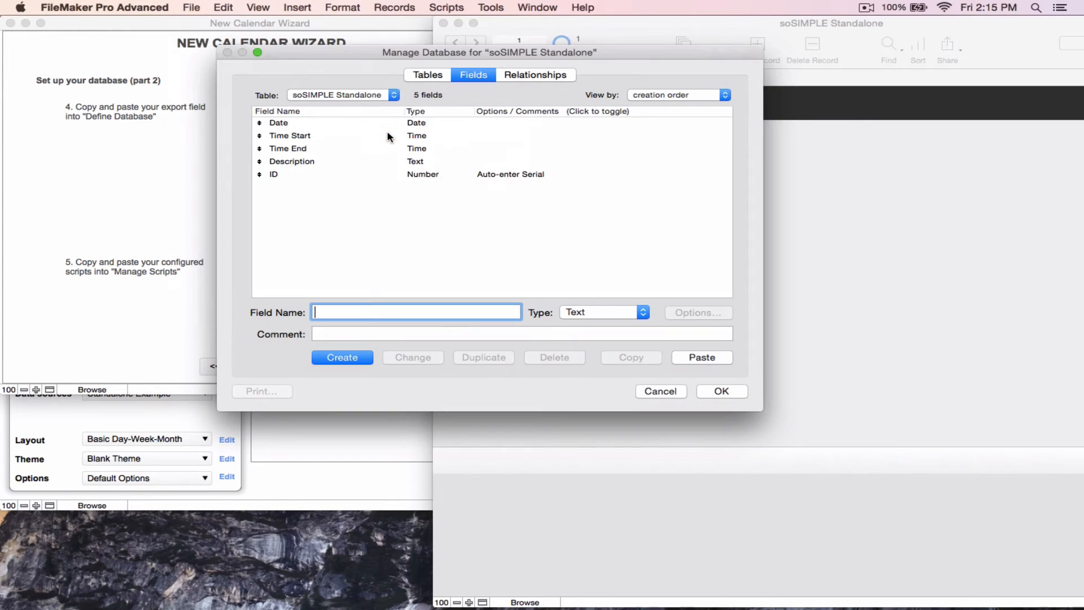
left_click(375, 239)
left_click(224, 7)
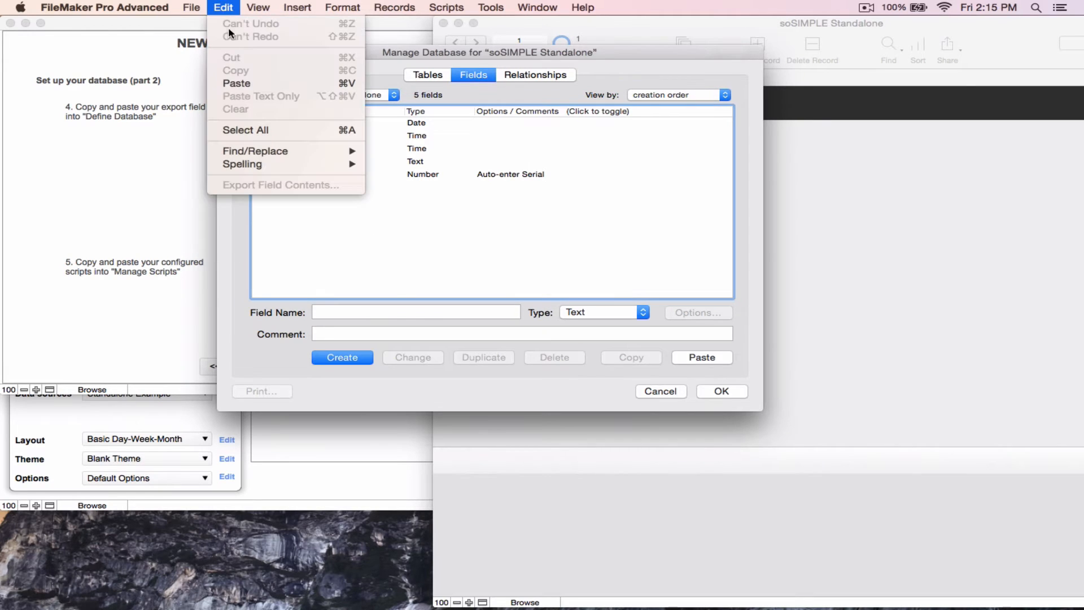
left_click(236, 83)
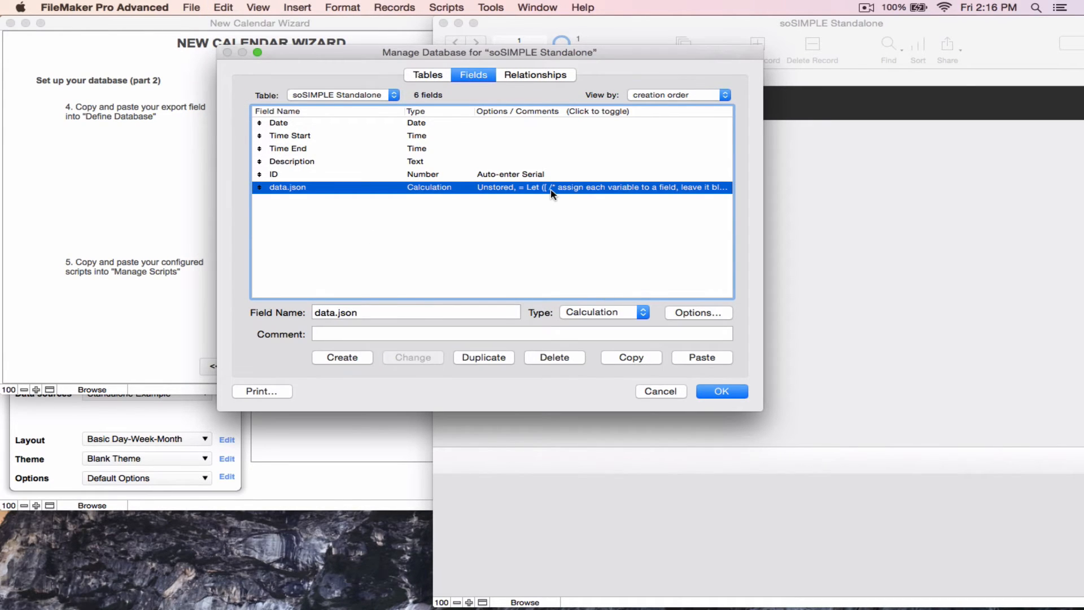
double_click(552, 192)
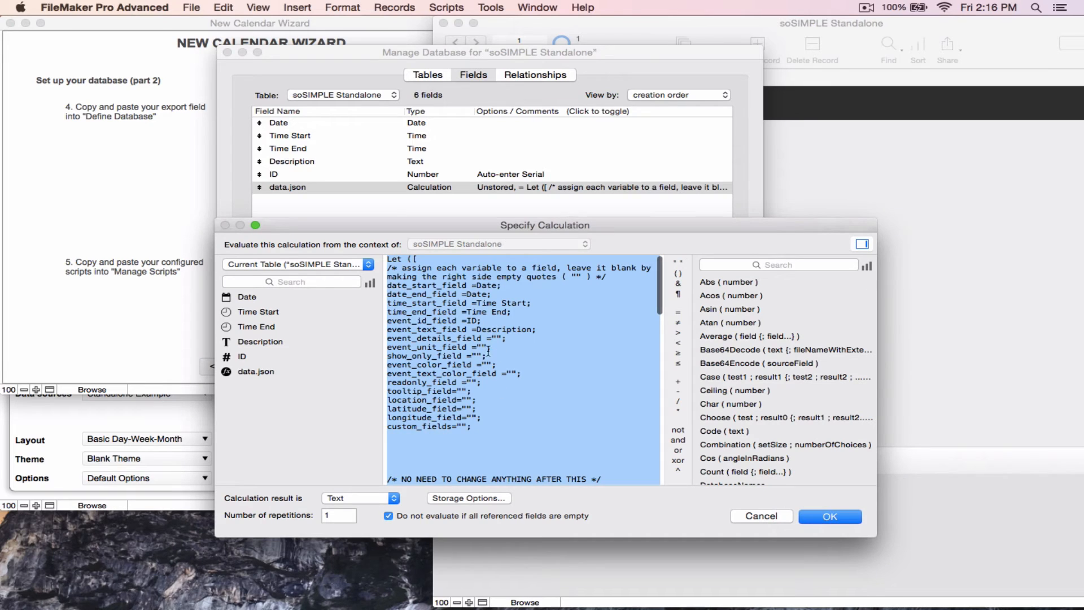
left_click(824, 517)
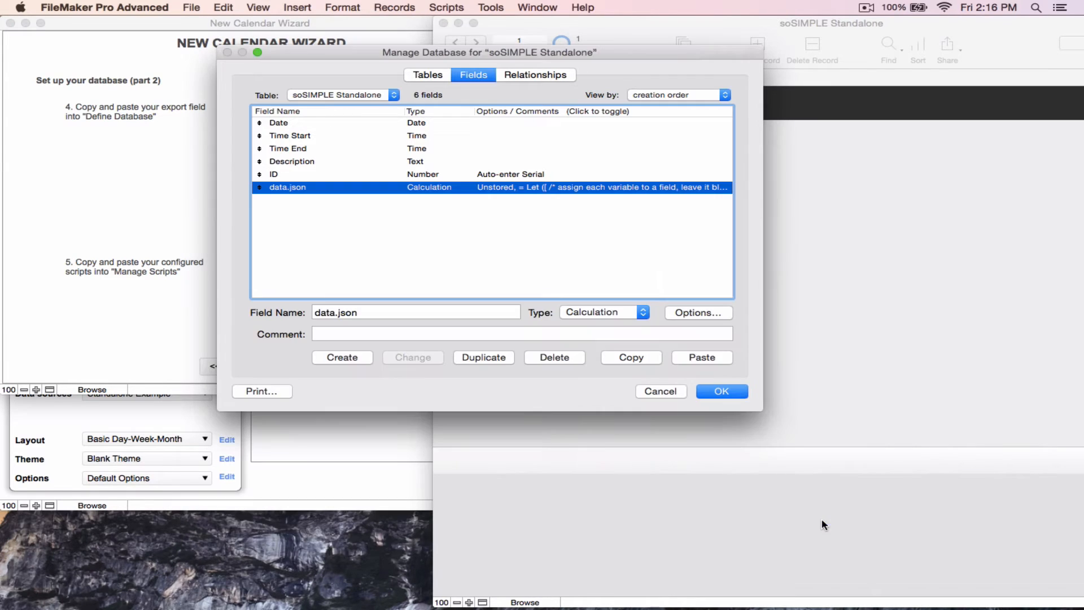
left_click(722, 392)
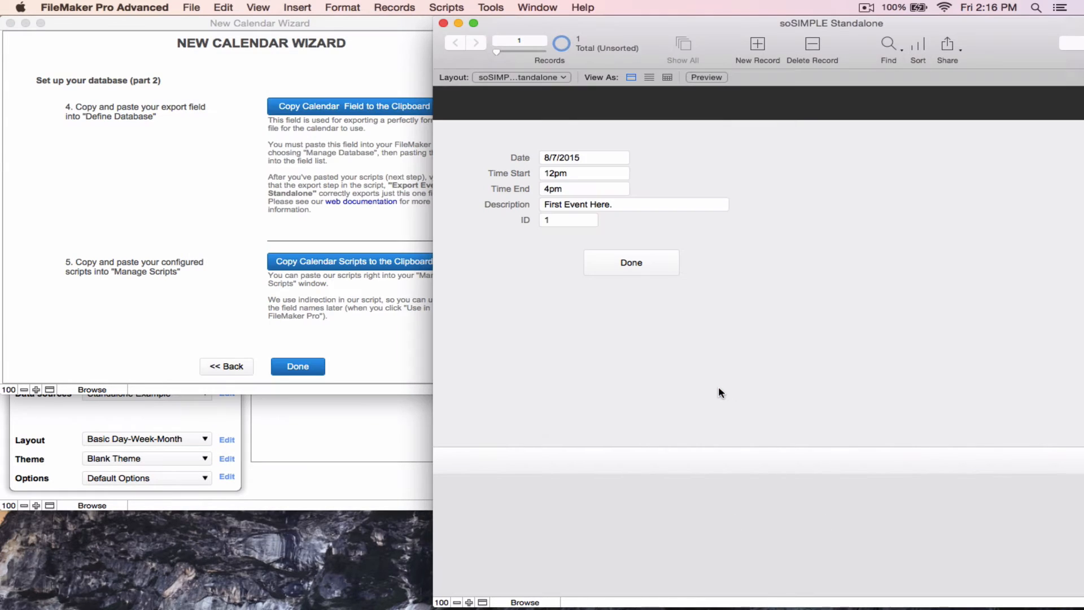
Copy the calendar scripts from the wizard and paste them into the database's Script Workspace
left_click(361, 237)
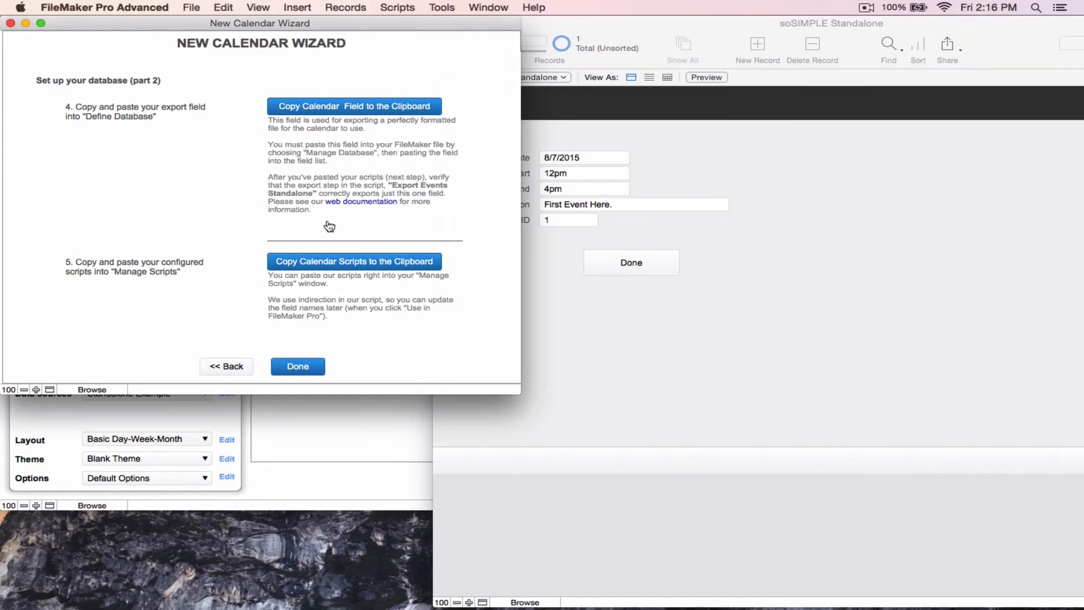
left_click(330, 264)
left_click(635, 228)
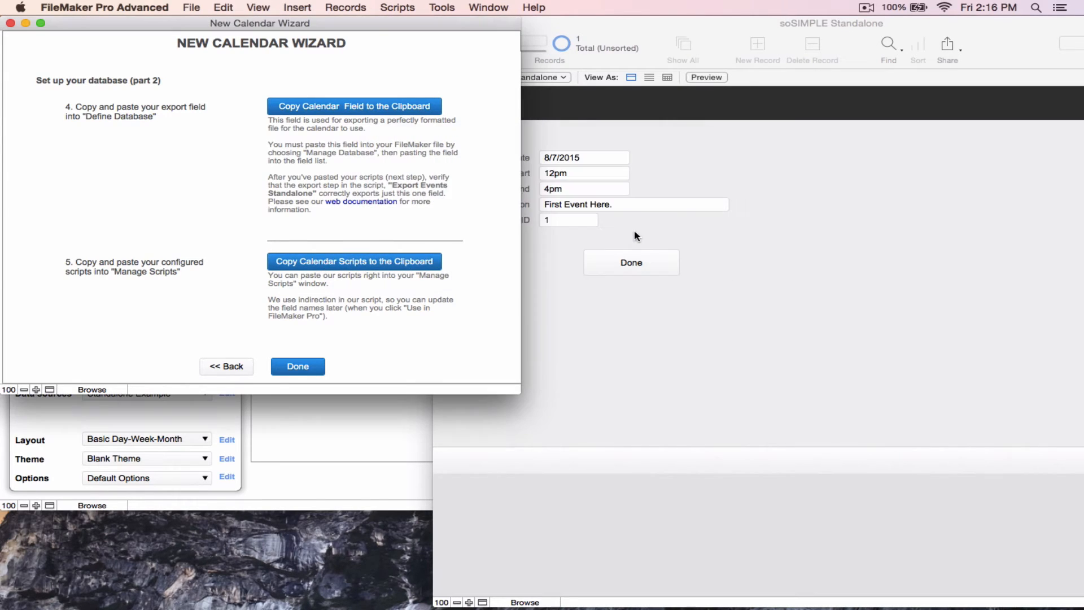
left_click(525, 267)
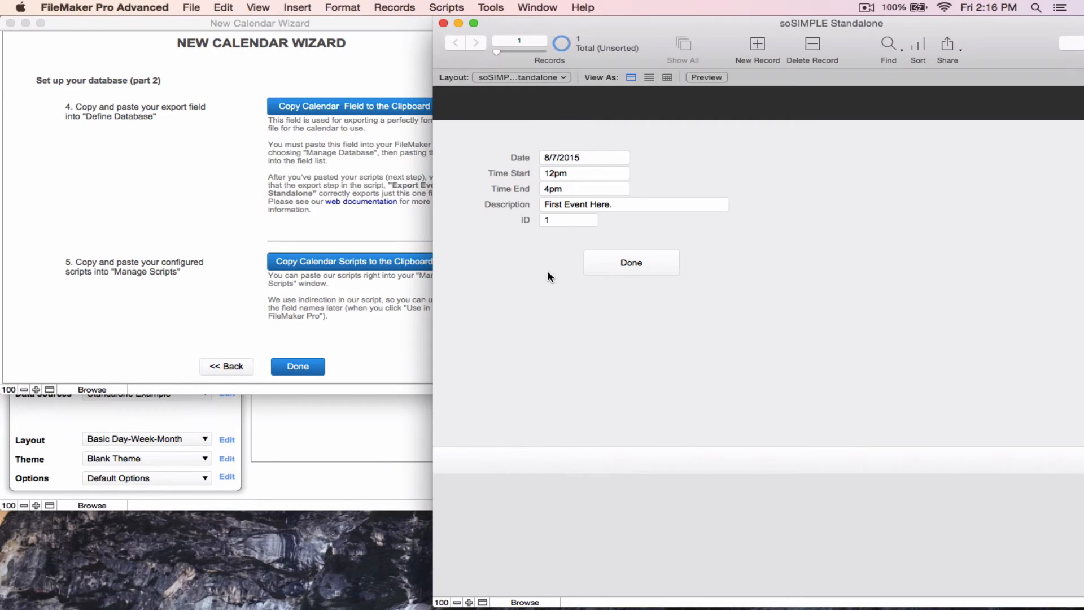
left_click(445, 7)
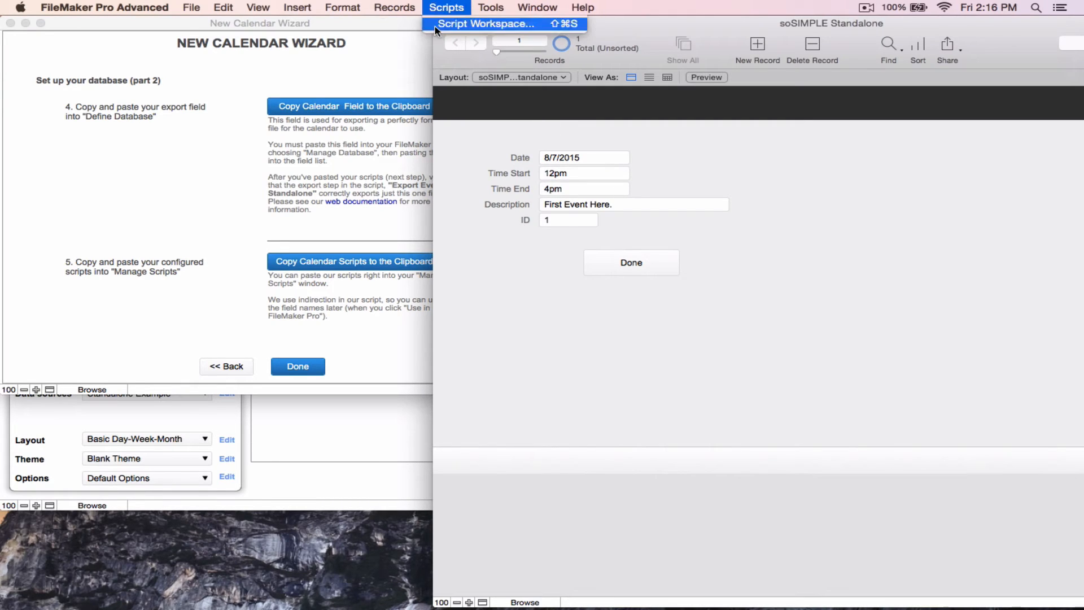
left_click(485, 23)
left_click(223, 7)
left_click(235, 86)
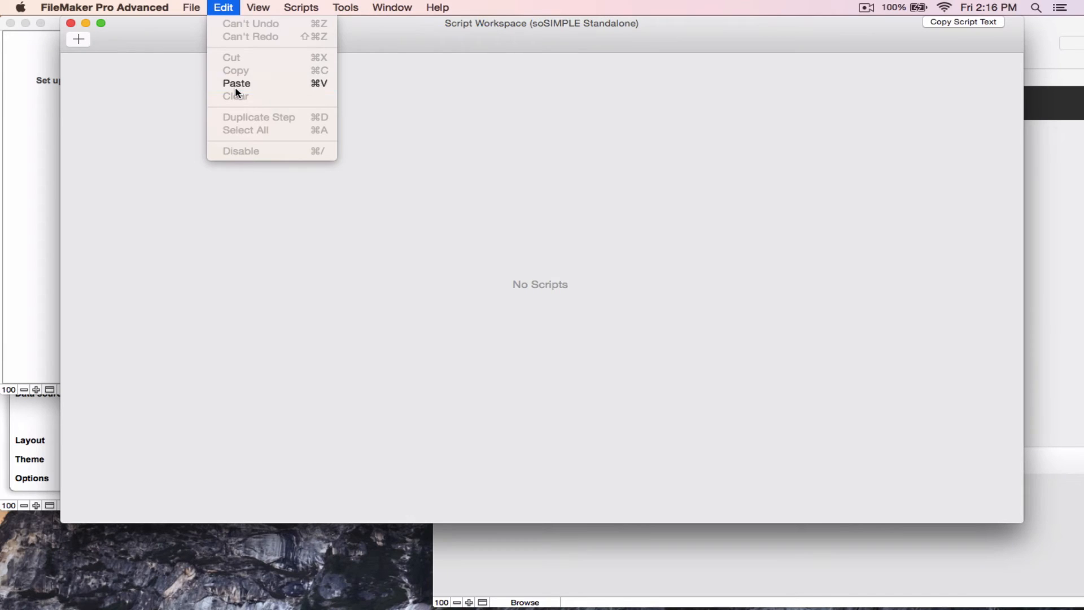
left_click(70, 96)
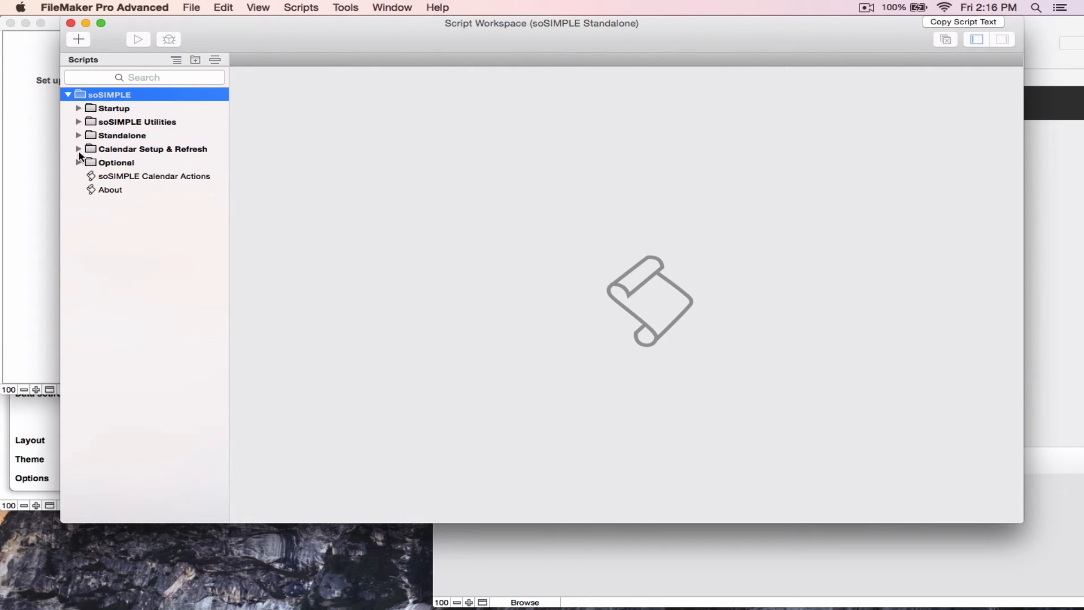
Open the Export Events Standalone script in the Standalone folder and read through its steps
left_click(92, 176)
left_click(79, 135)
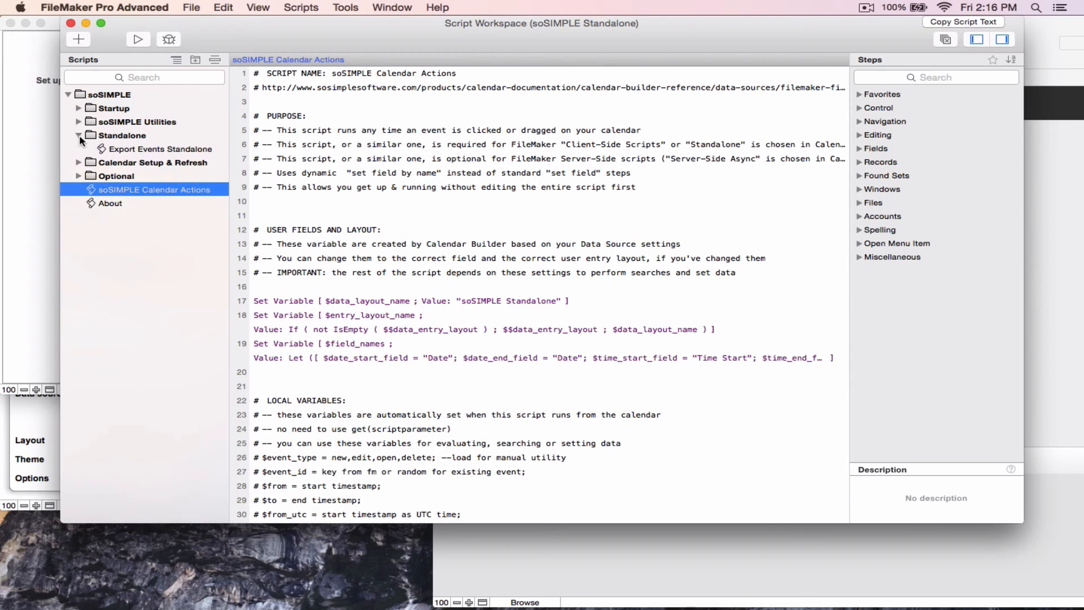
left_click(121, 153)
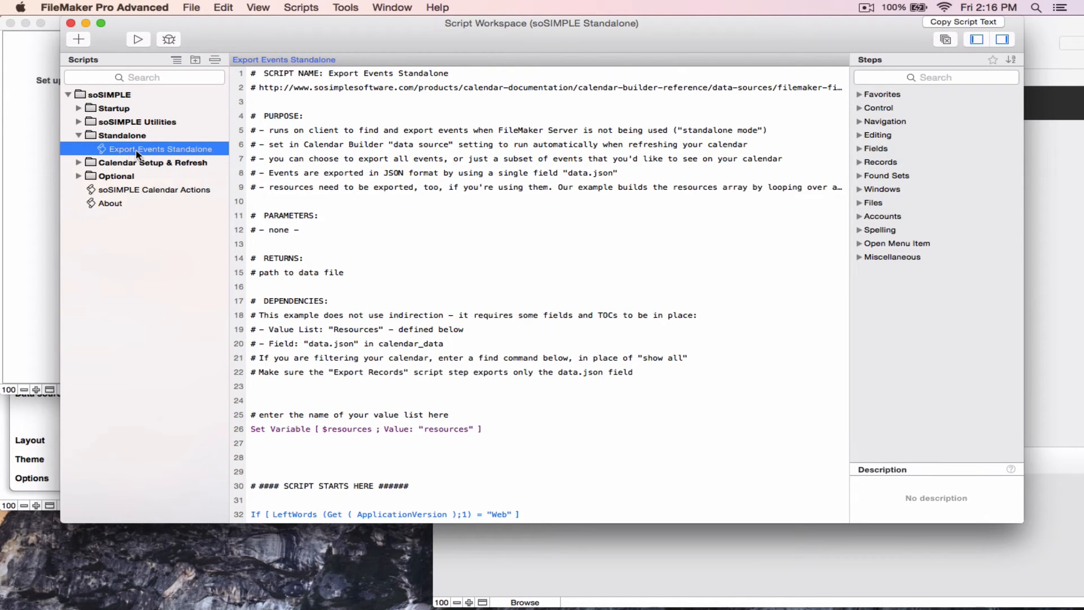
scroll(444, 191, "down", 5)
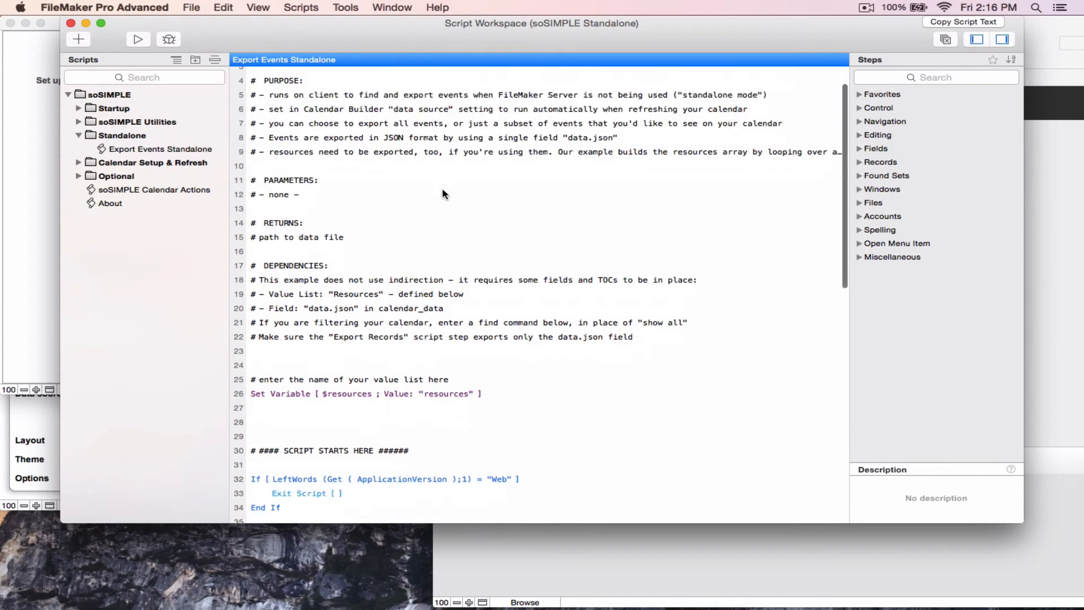
scroll(444, 194, "down", 7)
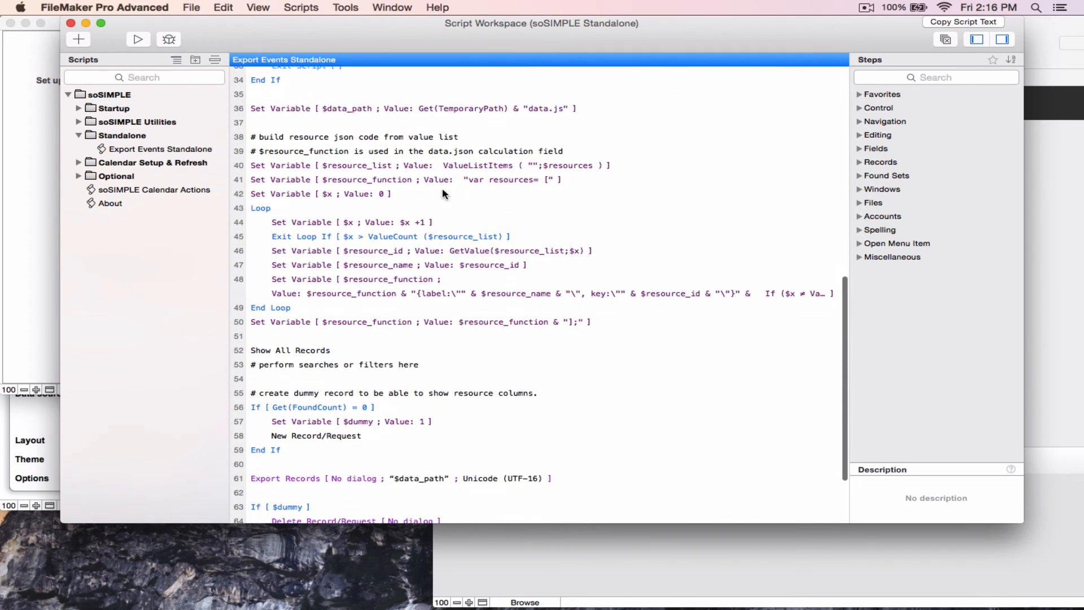
scroll(442, 193, "down", 2)
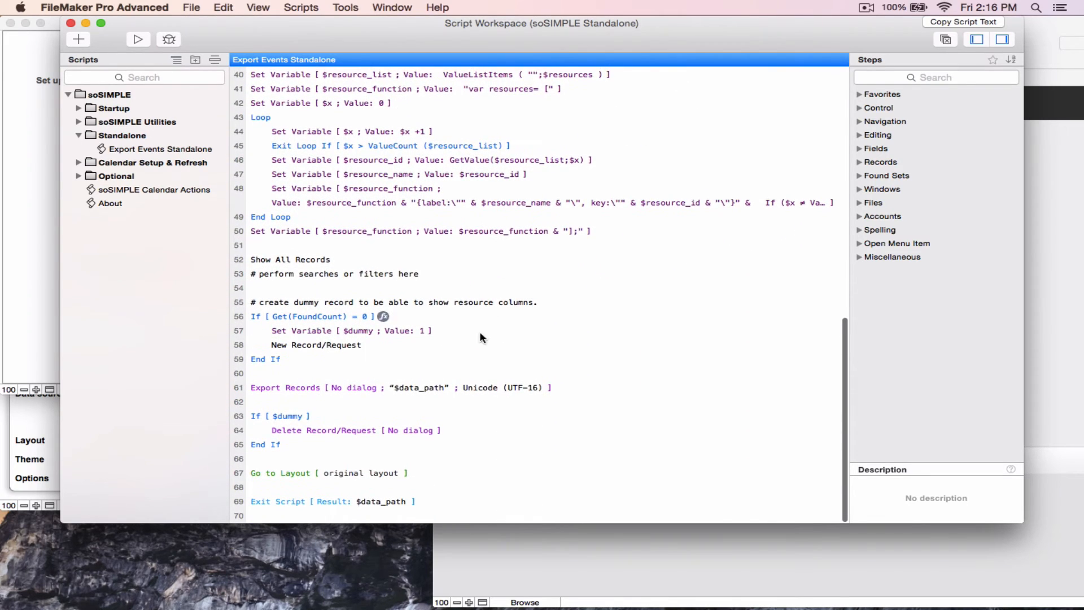
Set the Export Records step's export order to only the data.json field, then close the Script Workspace saving all changes
left_click(423, 388)
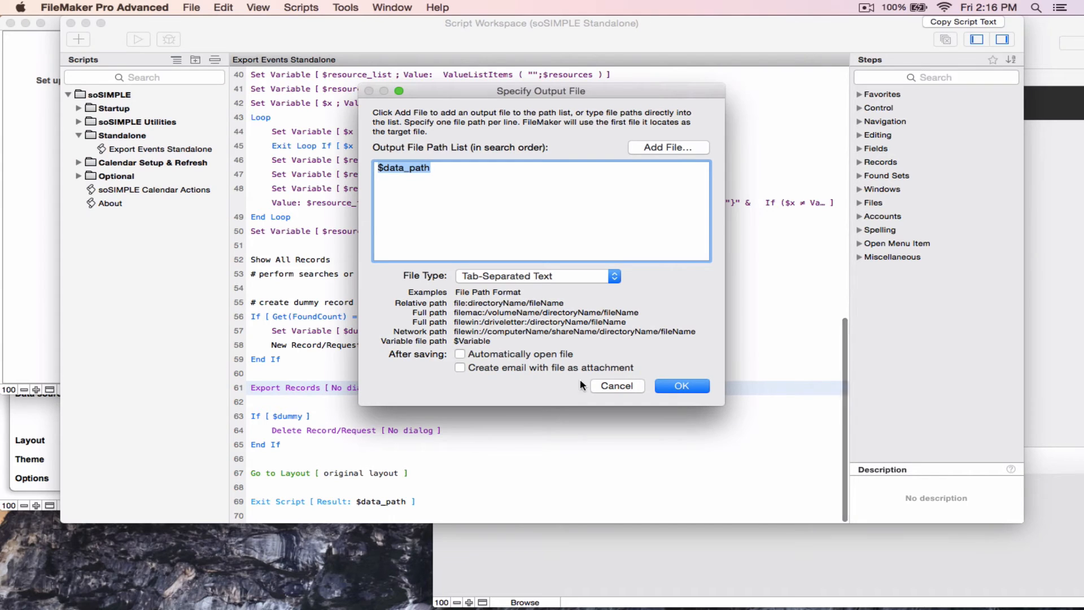
left_click(611, 387)
left_click(559, 387)
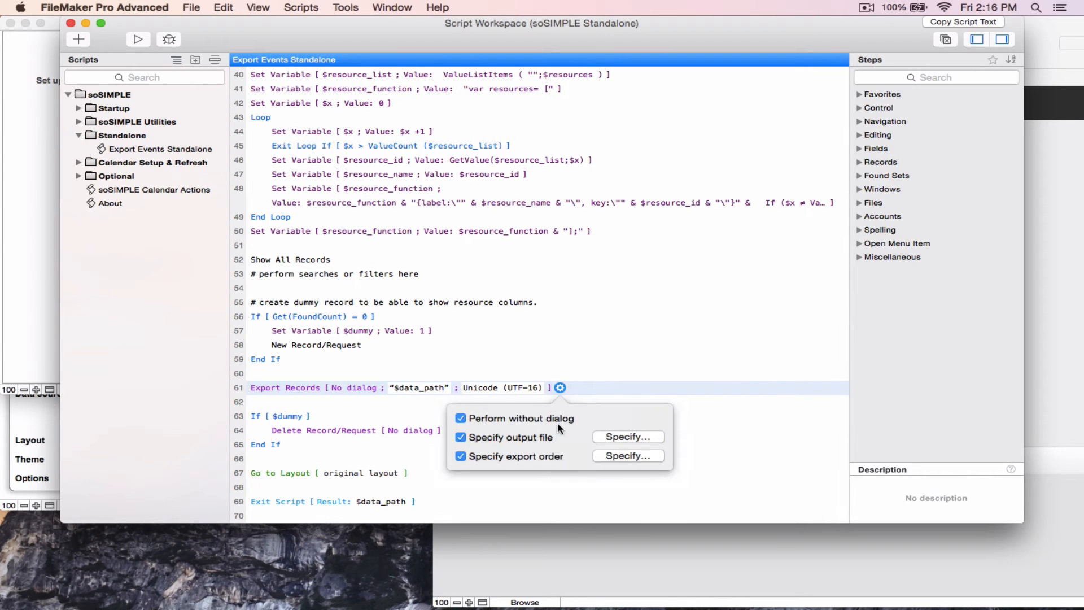
left_click(601, 455)
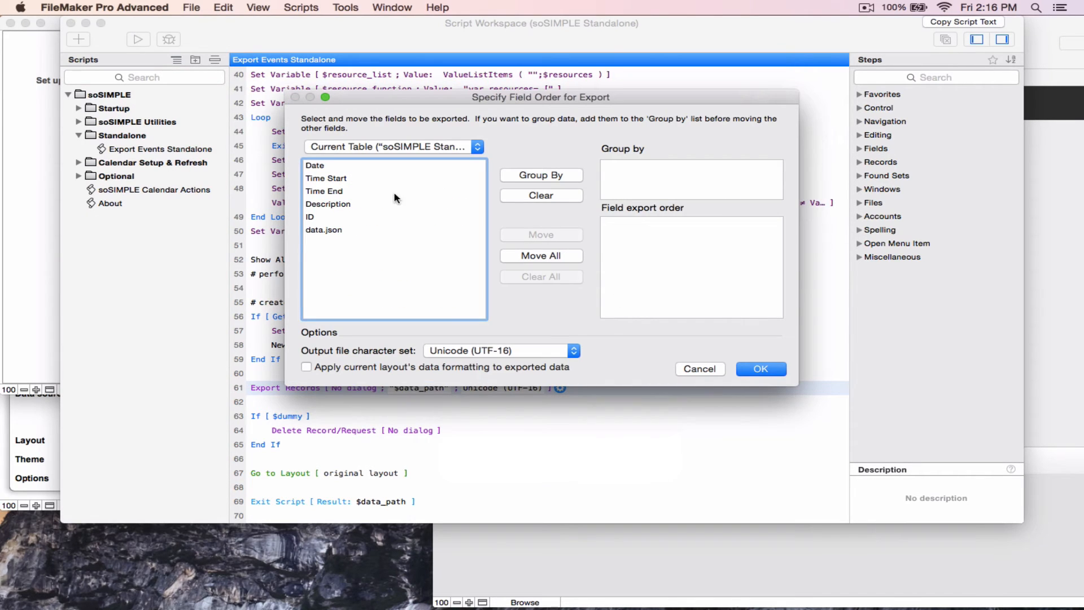
double_click(339, 233)
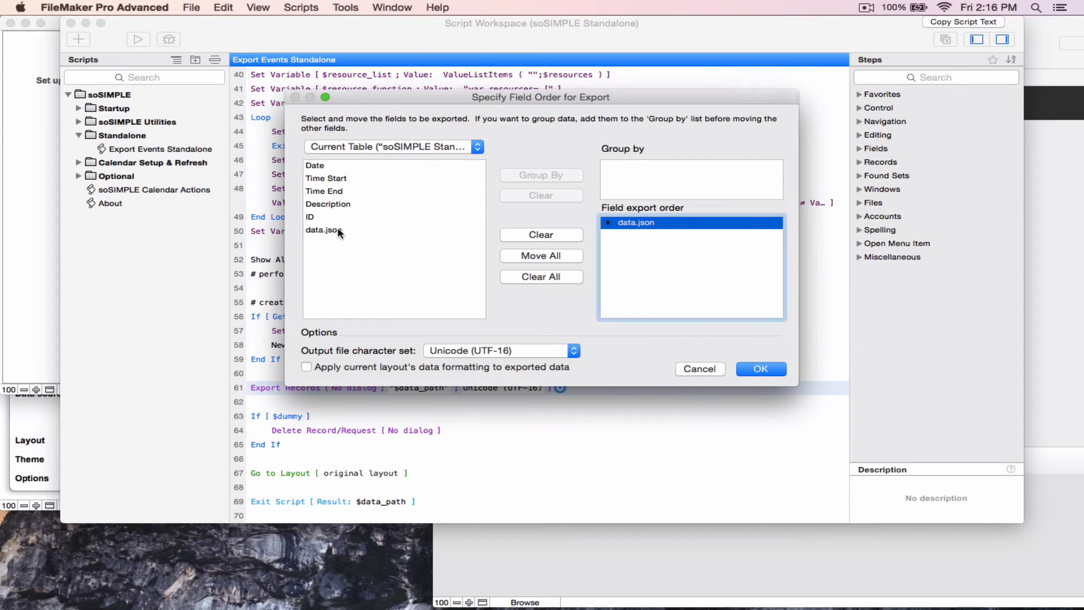
left_click(760, 369)
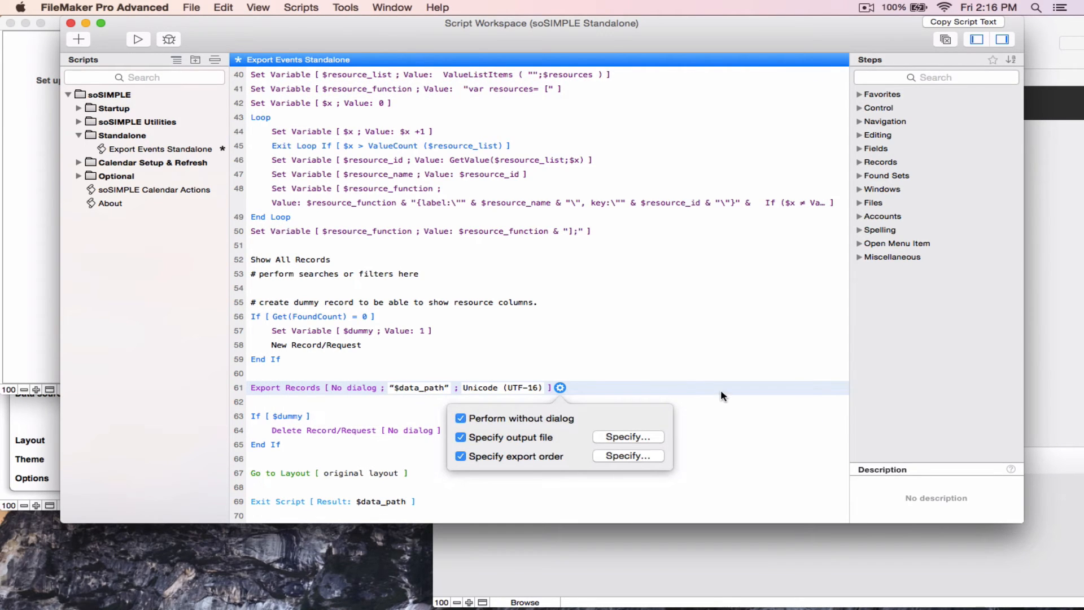
left_click(71, 23)
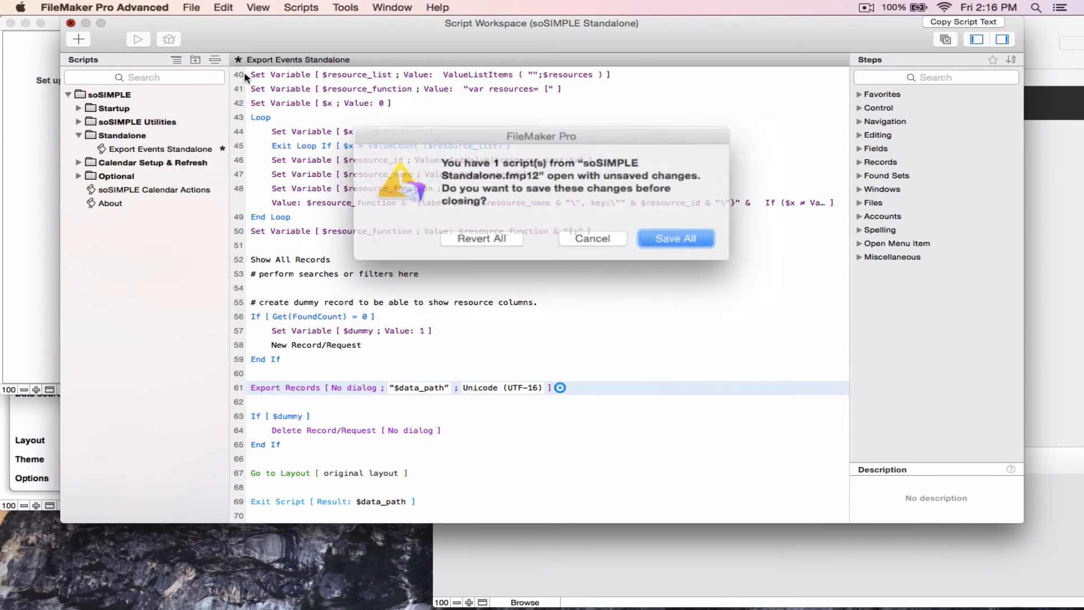
left_click(657, 236)
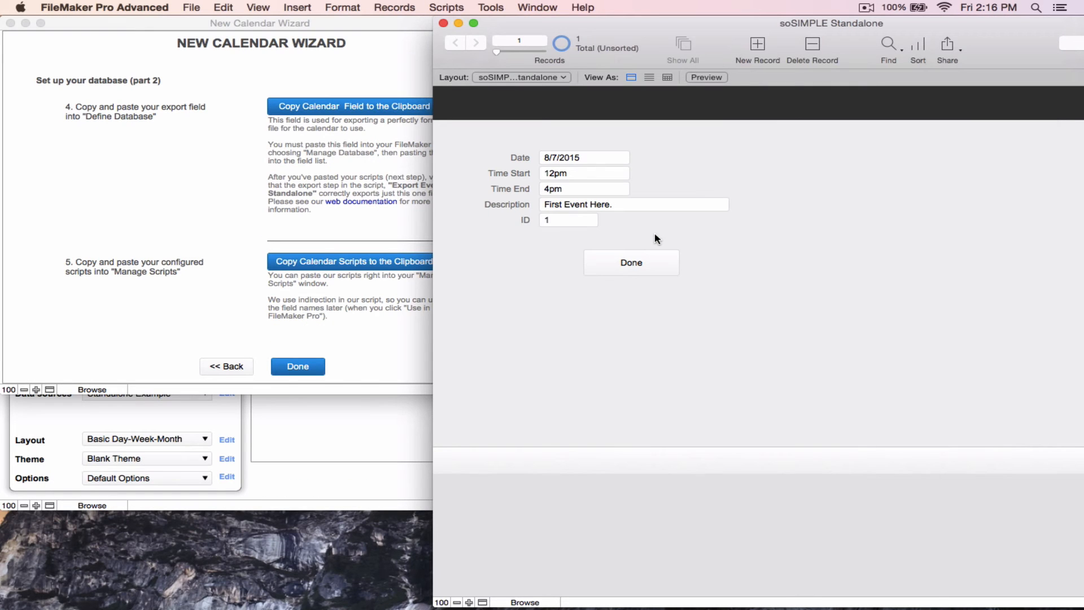
Finish the new calendar wizard and copy the web viewer object for FileMaker Pro/Go use to the clipboard
left_click(294, 367)
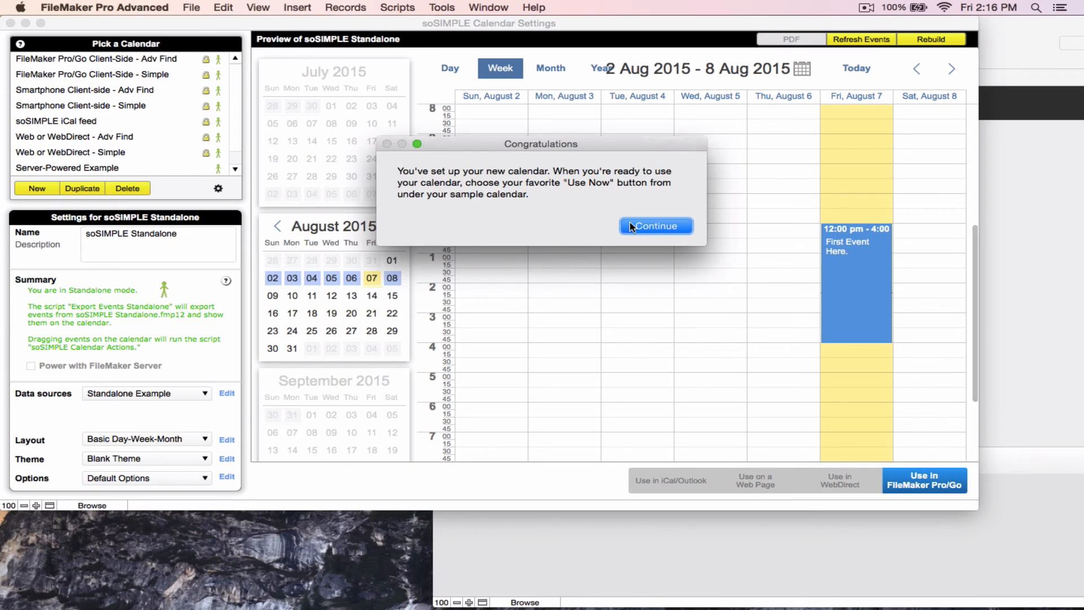
left_click(646, 227)
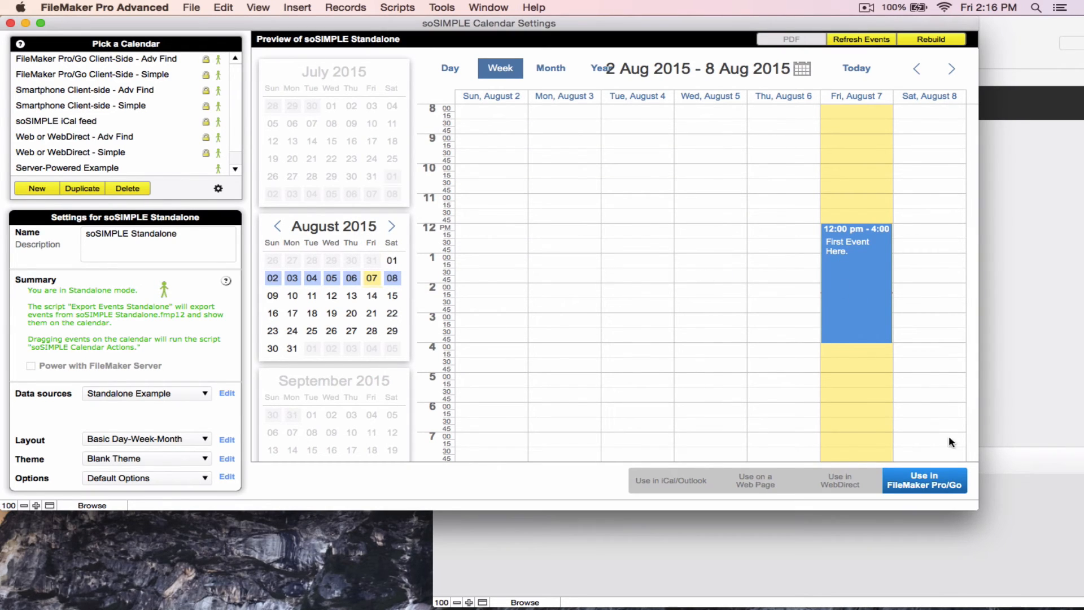
left_click(912, 483)
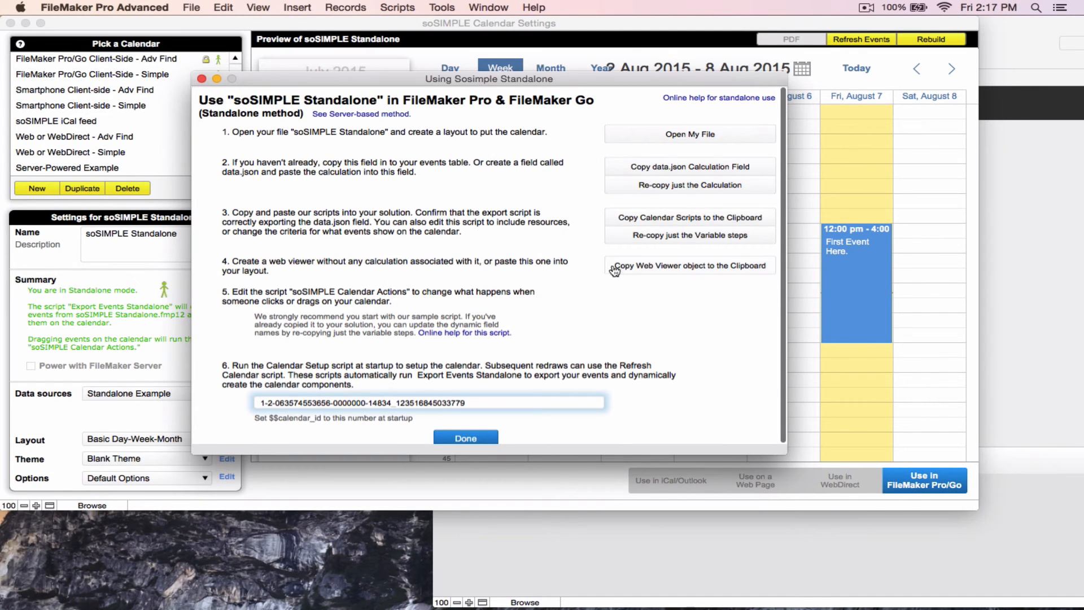
left_click(633, 269)
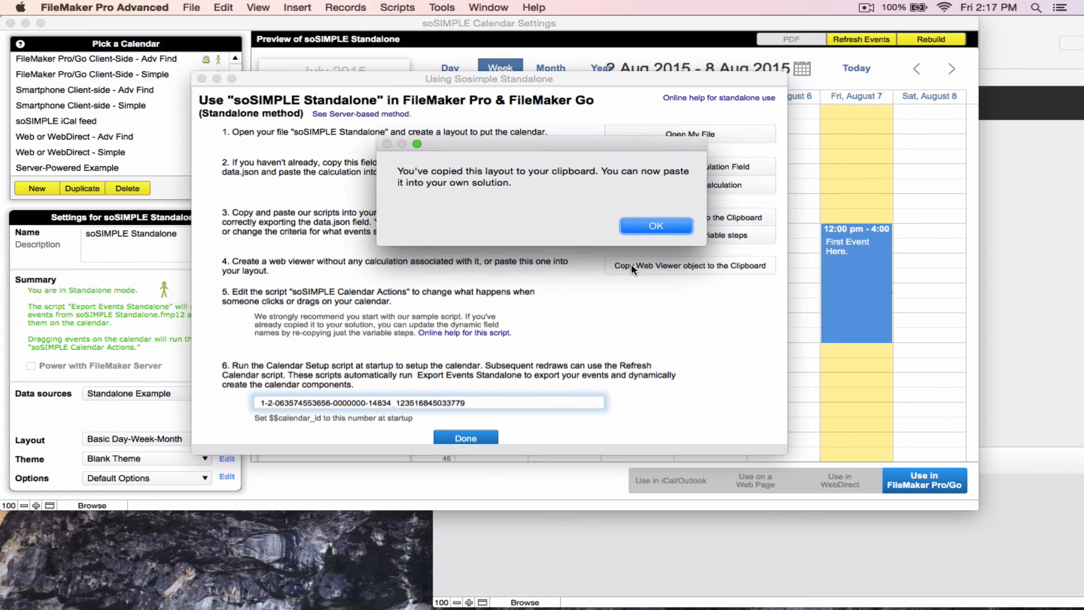
left_click(644, 225)
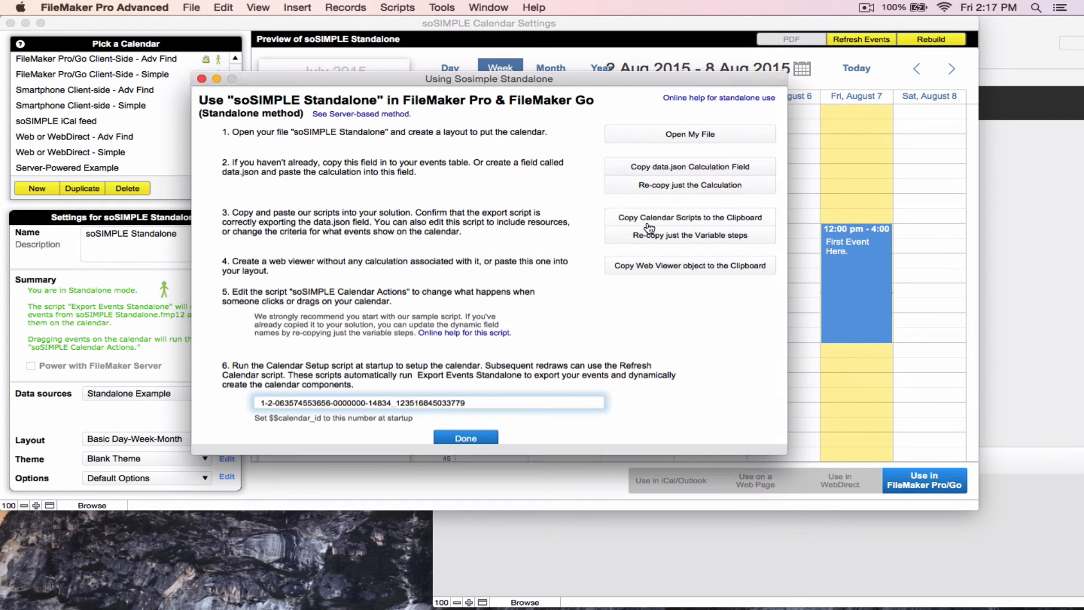
left_click(1002, 261)
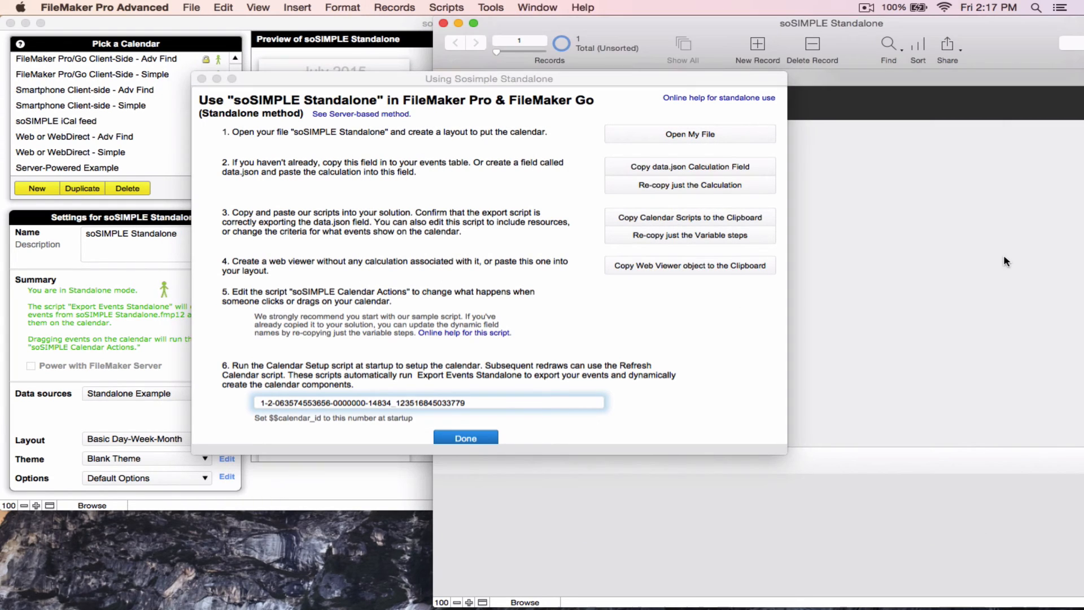
left_click(471, 442)
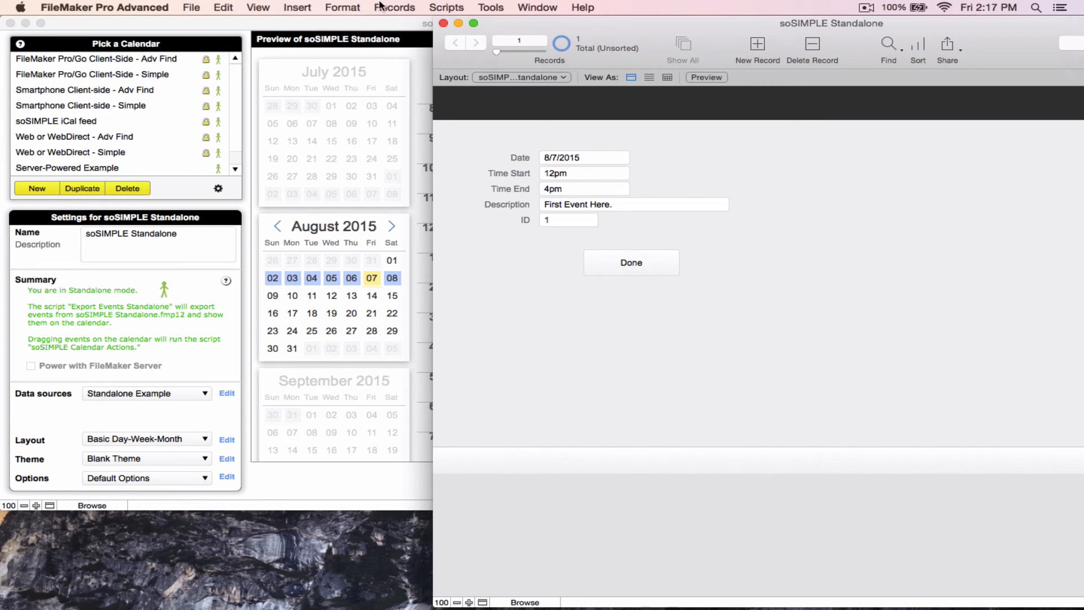
In Layout mode, create a new Computer layout named Calendar for the soSIMPLE Standalone table
left_click(258, 7)
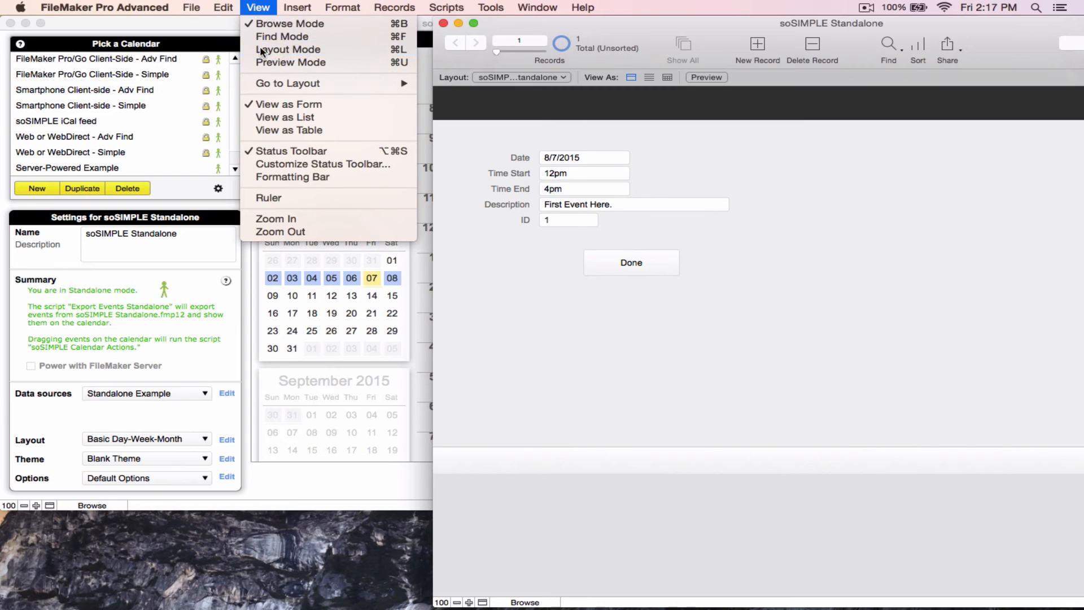
left_click(316, 31)
left_click(394, 8)
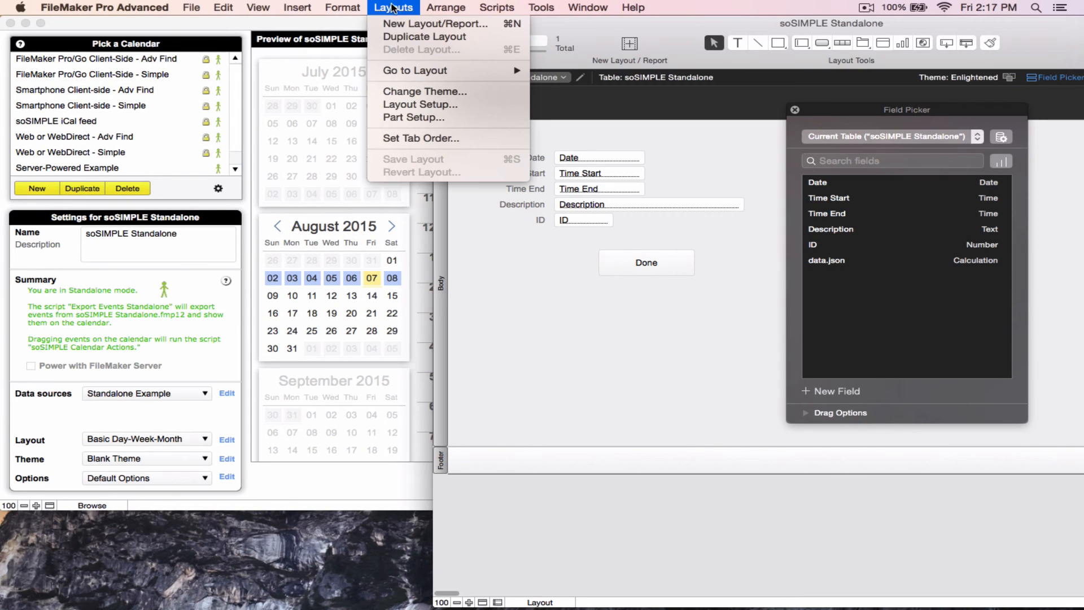
left_click(392, 26)
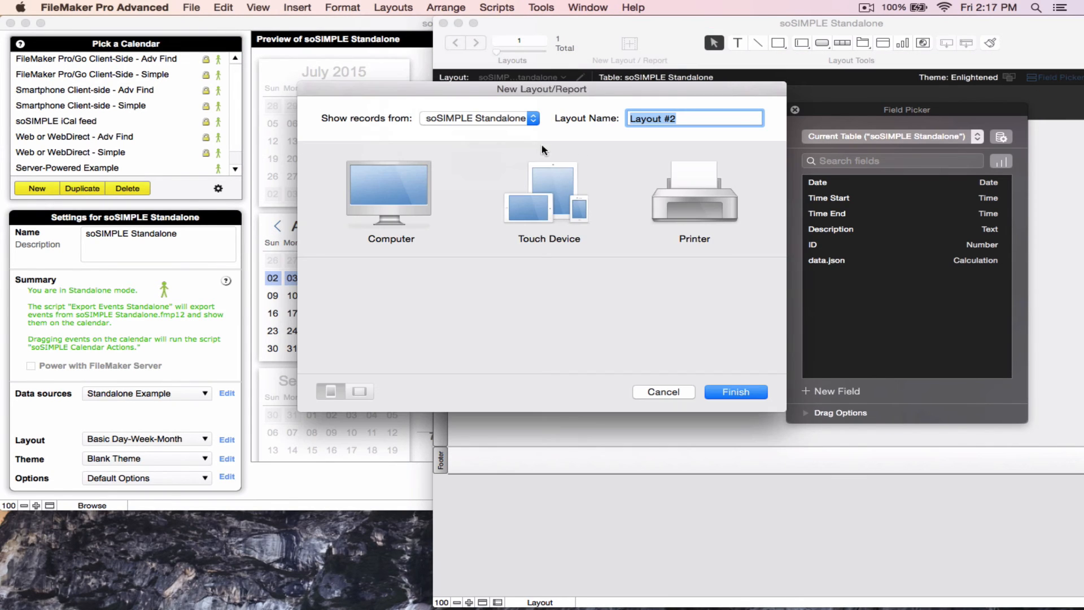
left_click(420, 178)
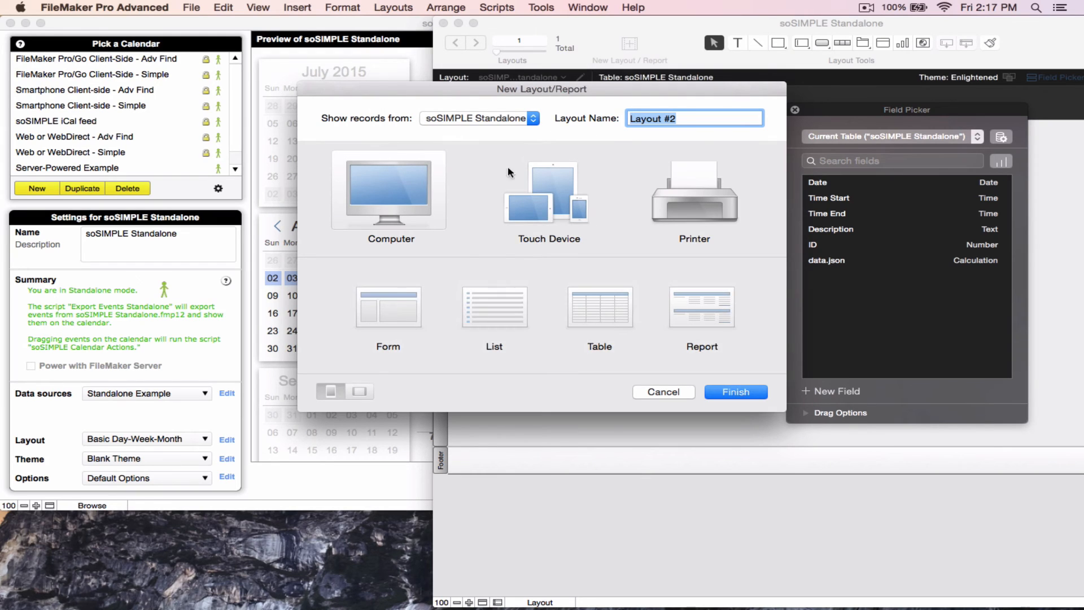
type("Calendar")
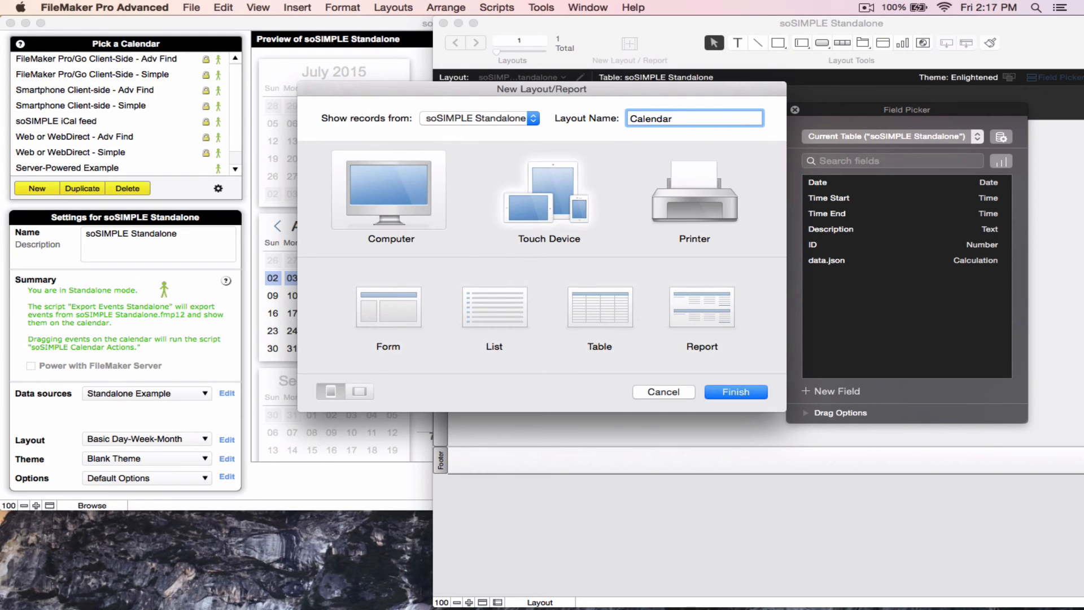
left_click(729, 393)
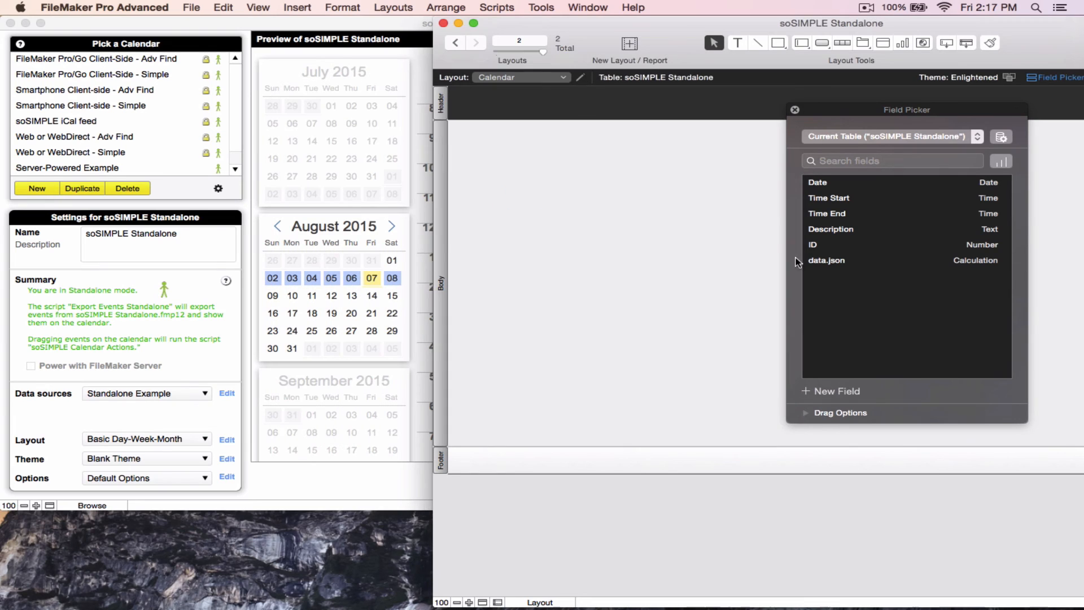
Paste the copied web viewer object into the Calendar layout
left_click(795, 109)
left_click_drag(648, 25, 337, 24)
left_click(233, 7)
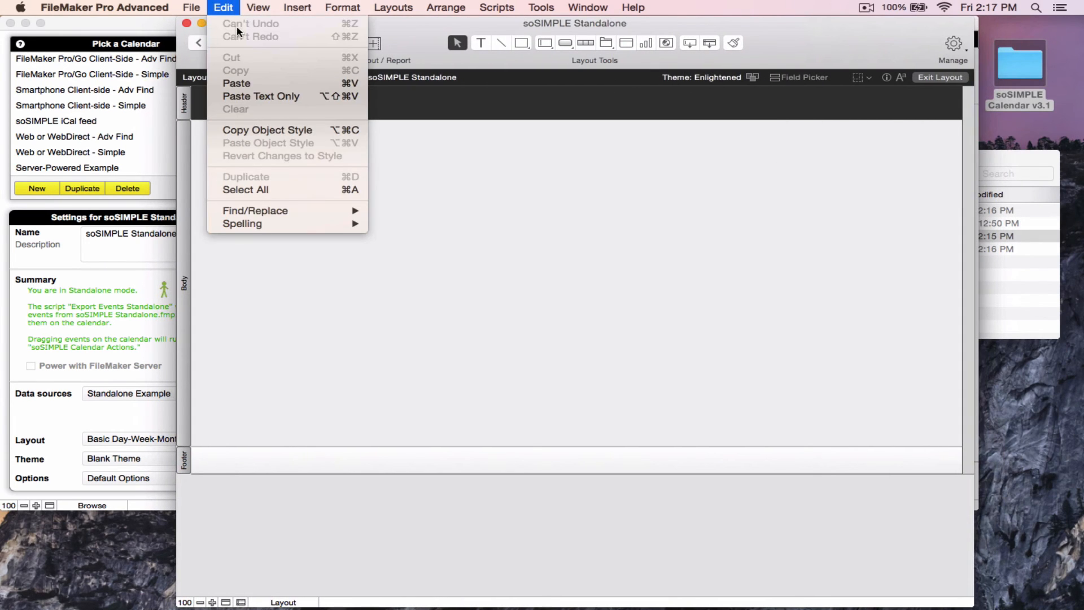
left_click(243, 84)
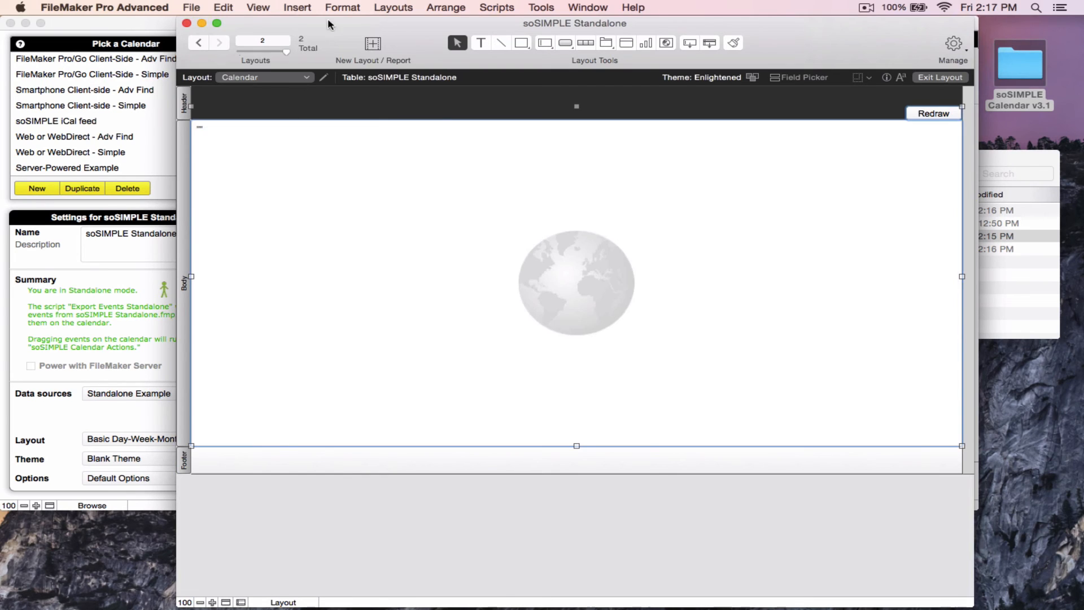
Switch to Browse mode and redraw the calendar on the Calendar layout
left_click(297, 7)
mouse_move(258, 7)
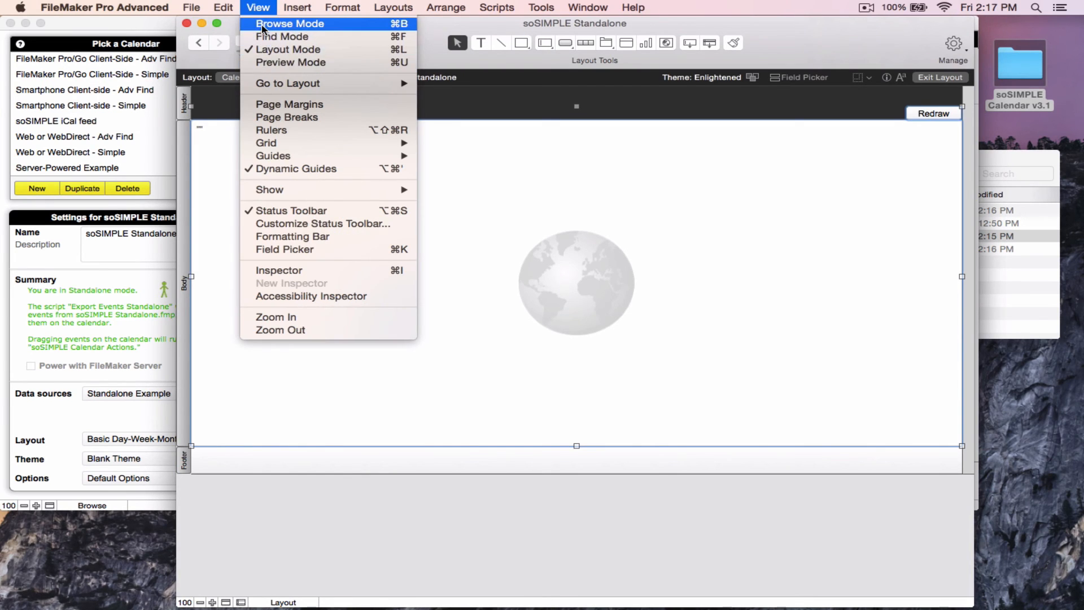
left_click(262, 27)
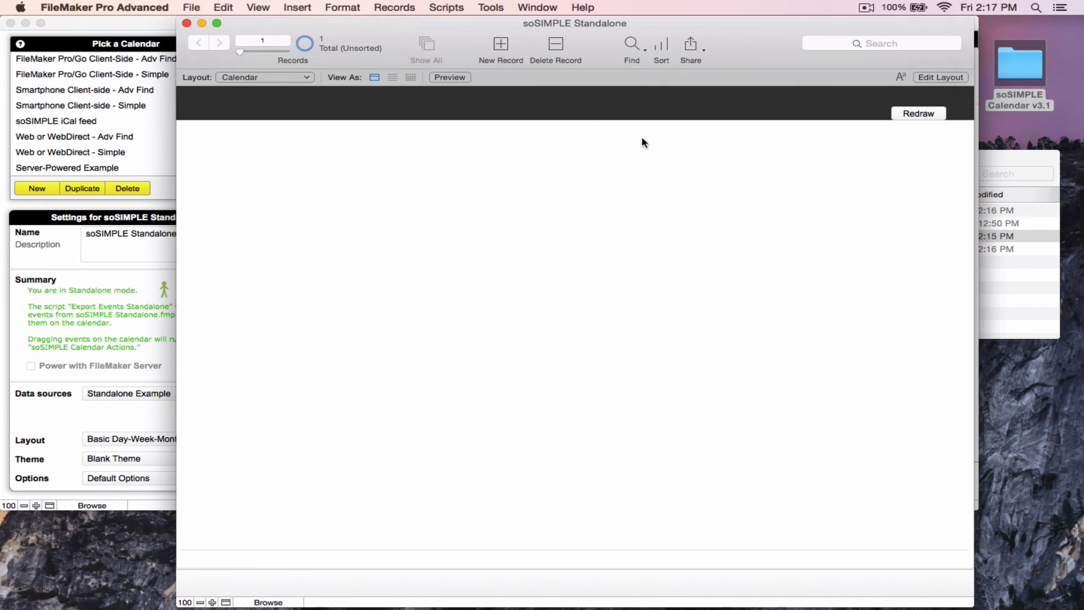
left_click(915, 112)
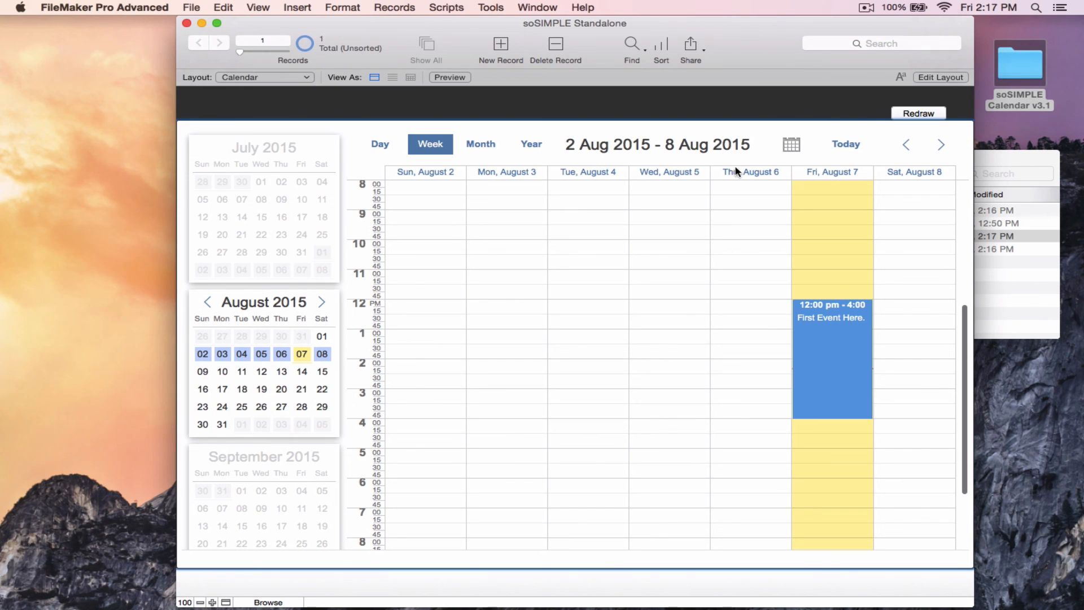
Open the existing first event from the calendar and close its event window
left_click(803, 354)
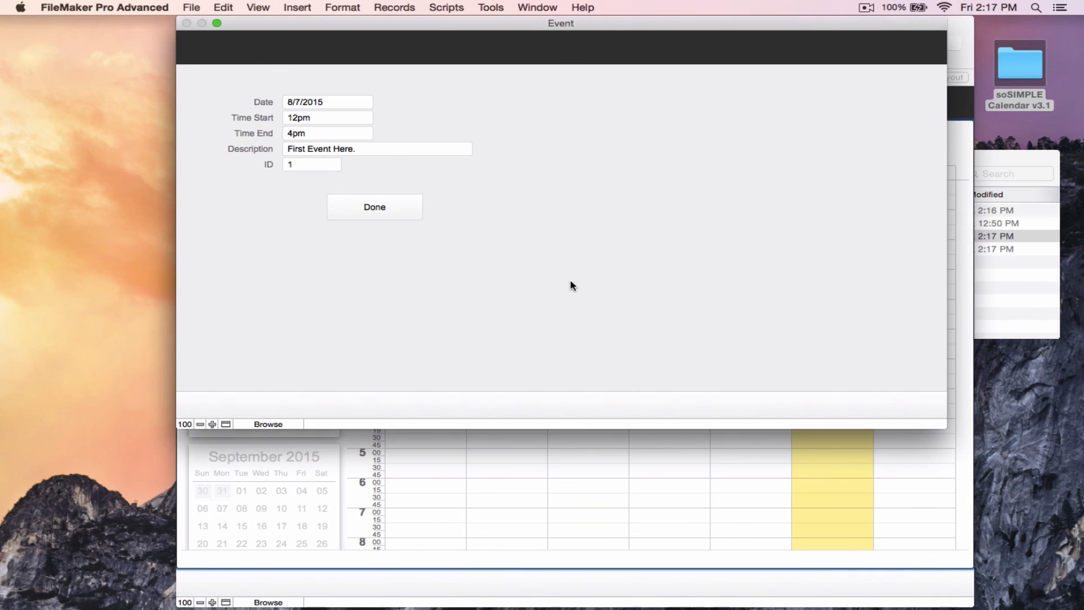
left_click(385, 207)
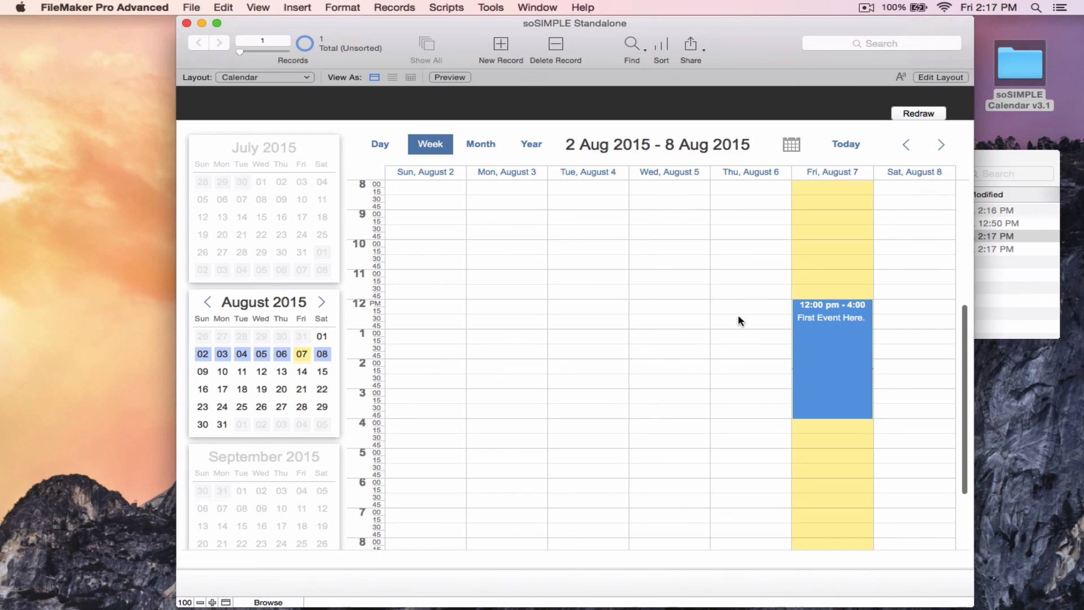
Create an 11:30 AM to 1:45 PM event described as "another event here" and move it to Tuesday, August 4
left_click_drag(729, 288, 727, 355)
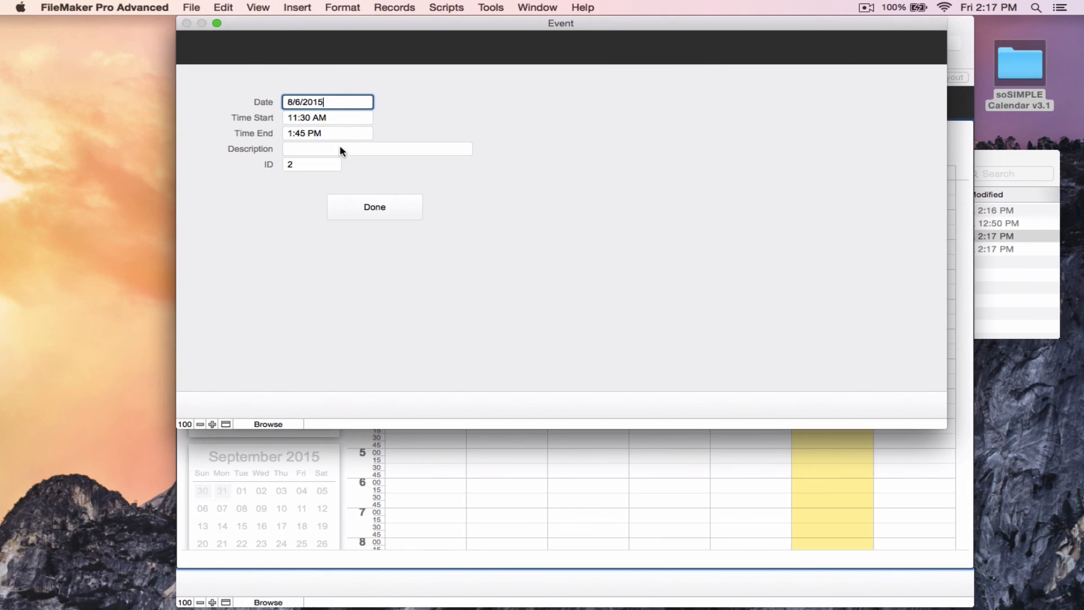
left_click(341, 149)
type("a")
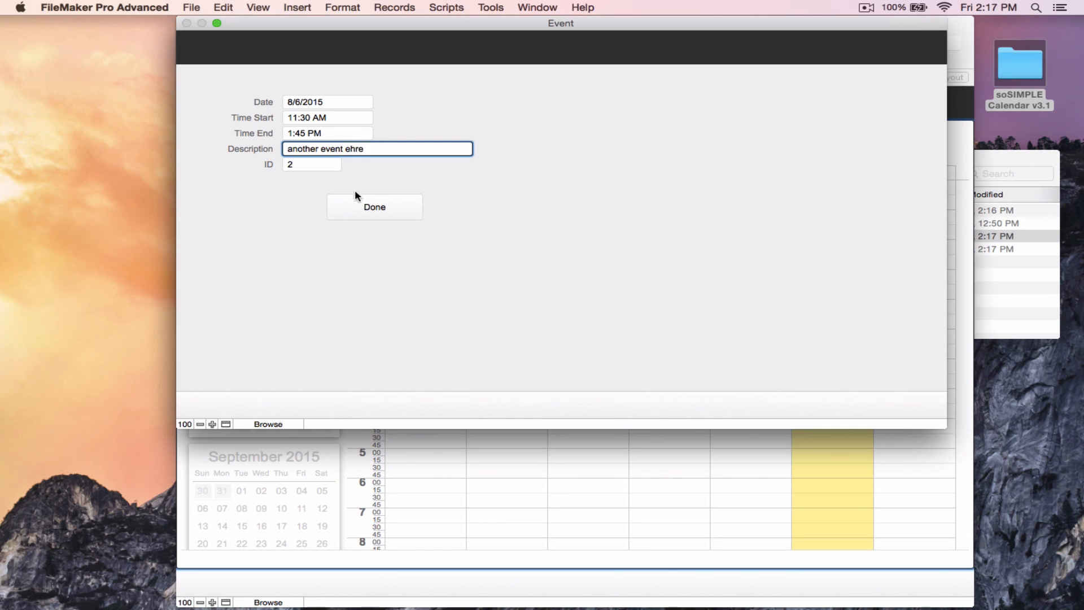
type("nother event ehre")
double_click(352, 148)
type("here")
left_click(362, 205)
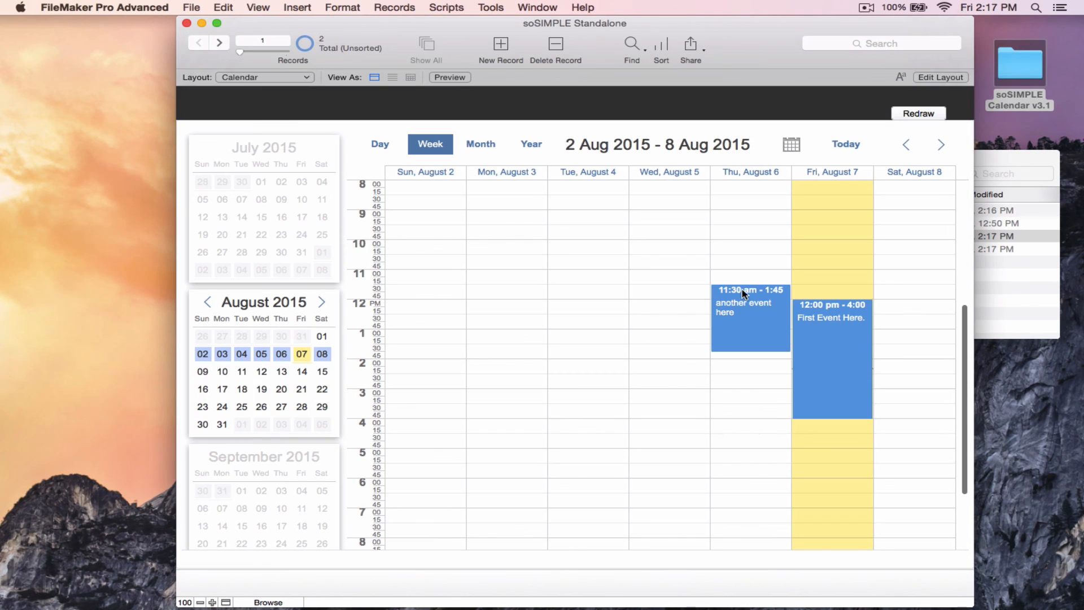
left_click_drag(742, 292, 625, 291)
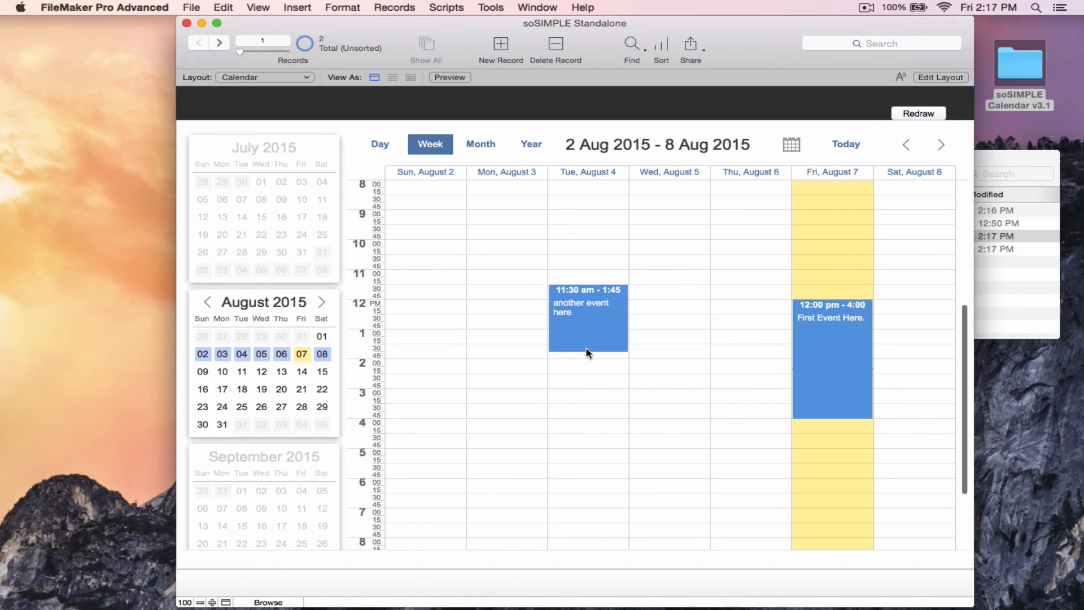